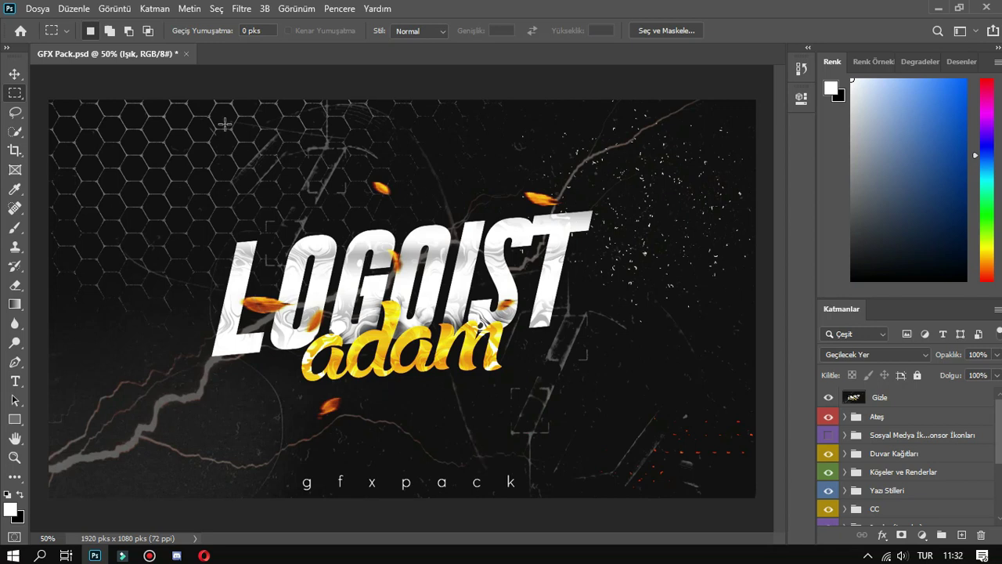
Create a white 1000 × 1000 px, 300 ppi document from the Resim ve İllüstrasyon presets.
key("ctrl+n")
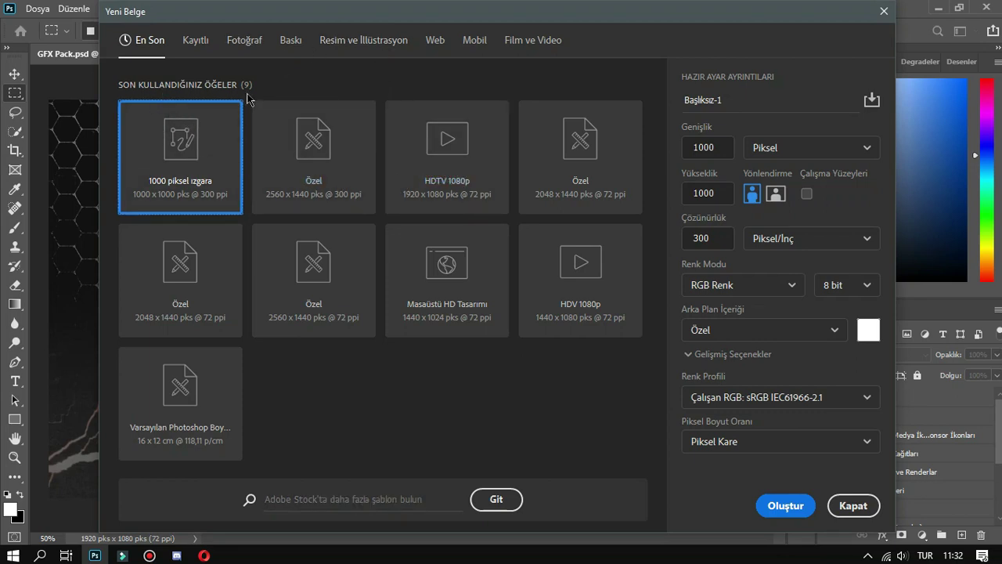
left_click(340, 48)
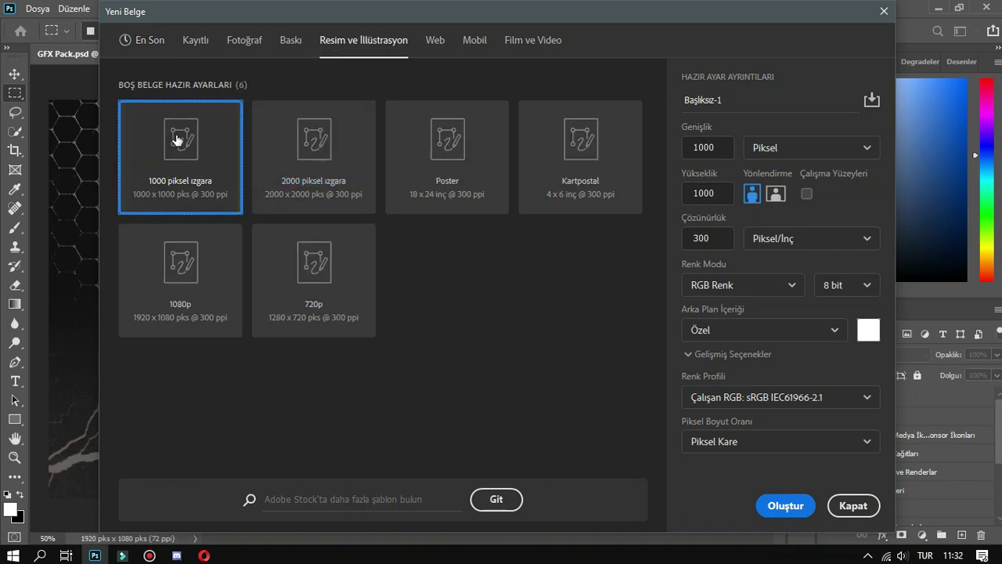
left_click(786, 507)
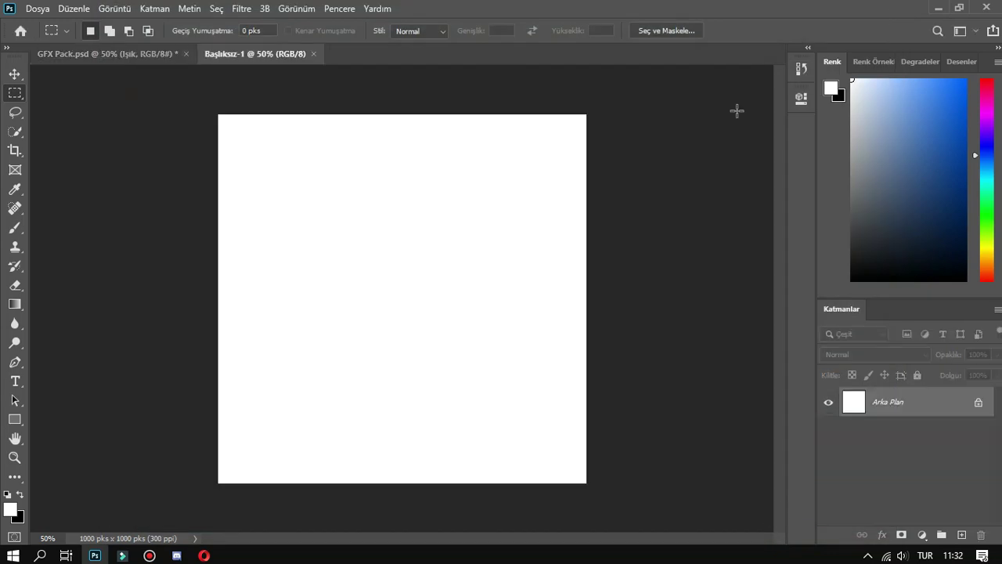
left_click(959, 7)
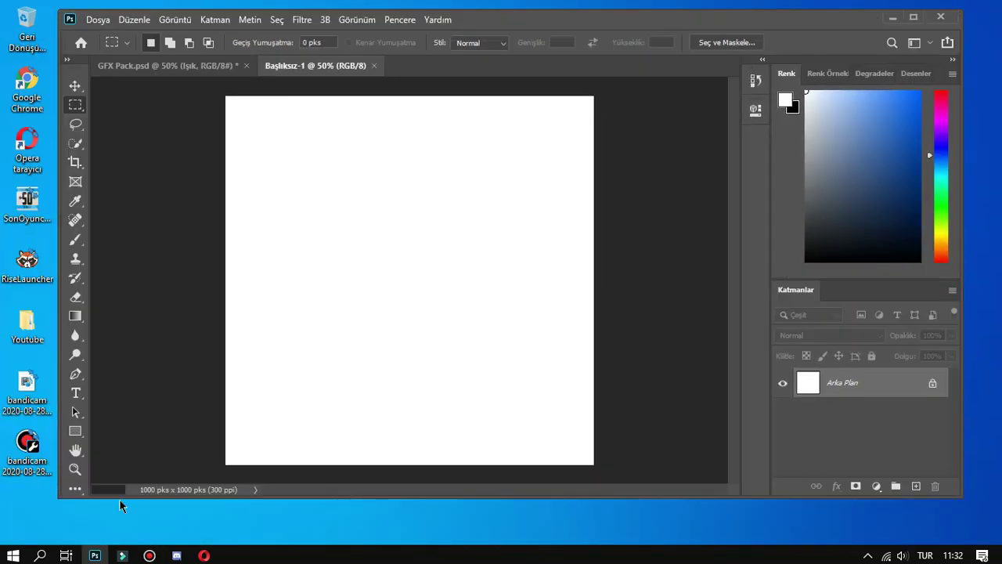
Place the 20200715_164931 image from Youtube > Resimler into the new document.
double_click(26, 321)
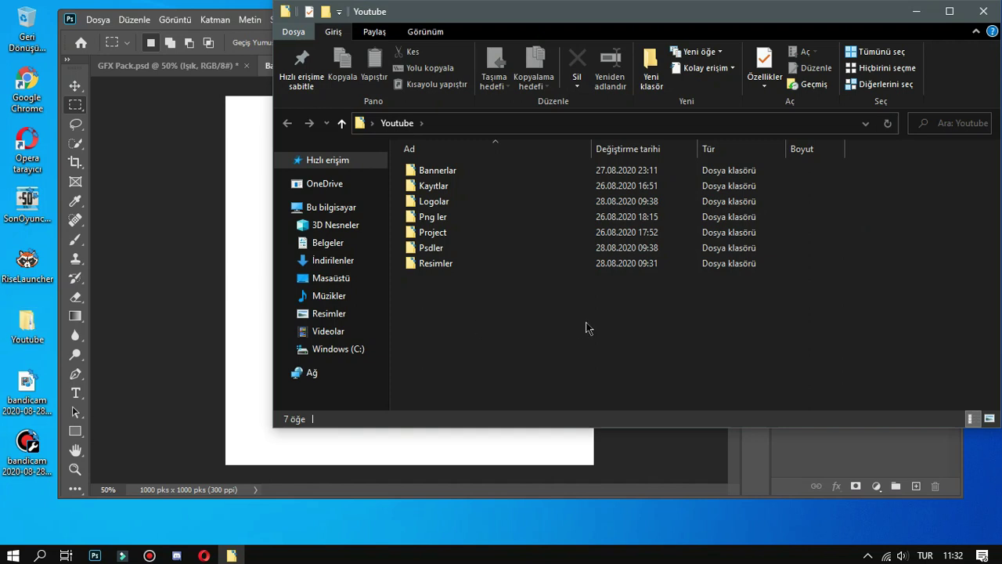
double_click(498, 217)
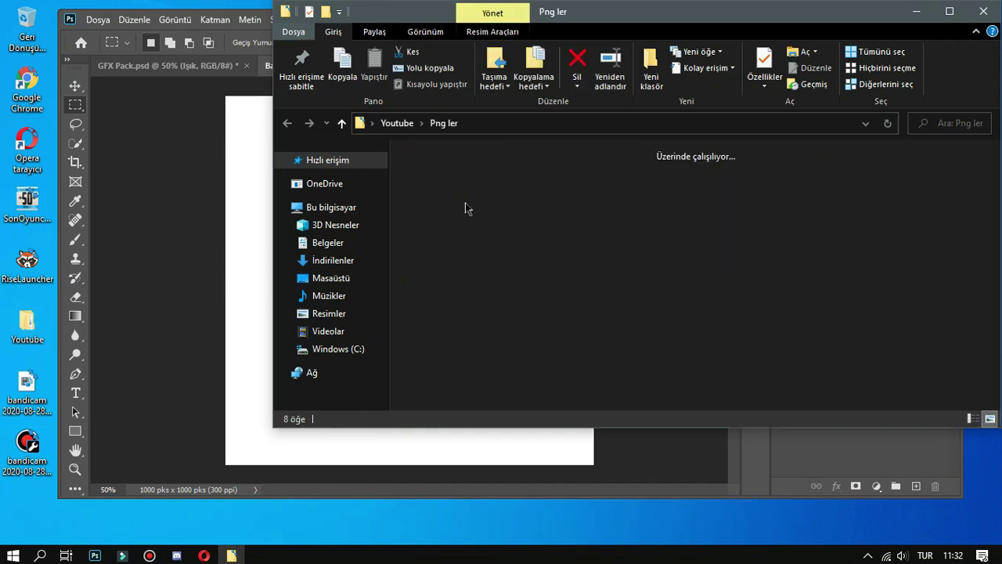
left_click(288, 124)
double_click(484, 259)
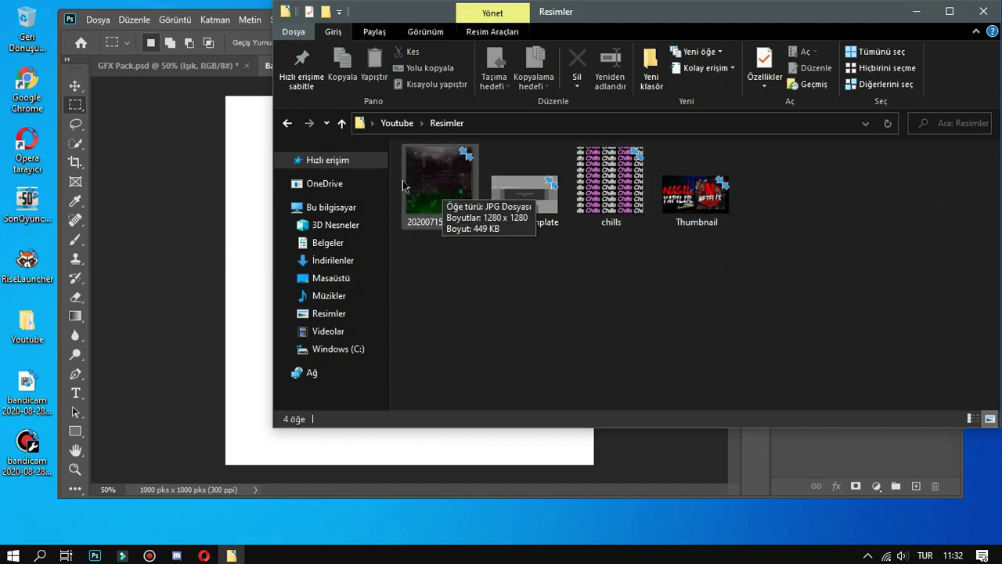
left_click(421, 188)
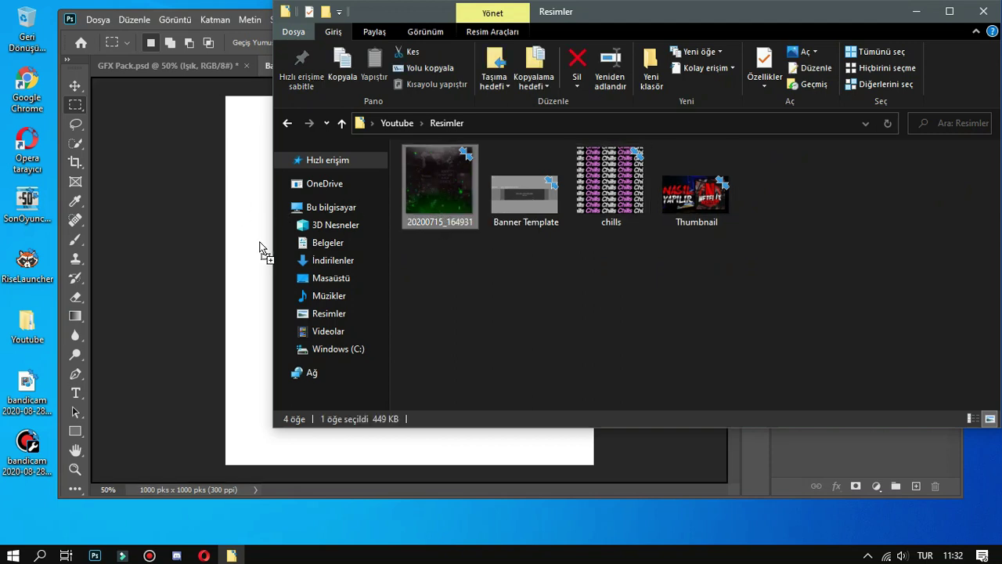
left_click(264, 253)
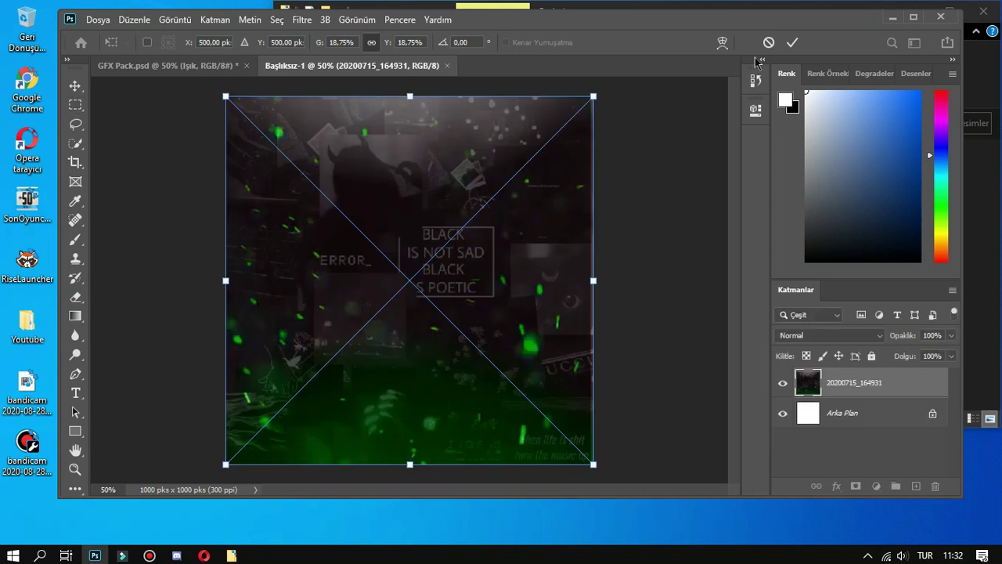
left_click(792, 42)
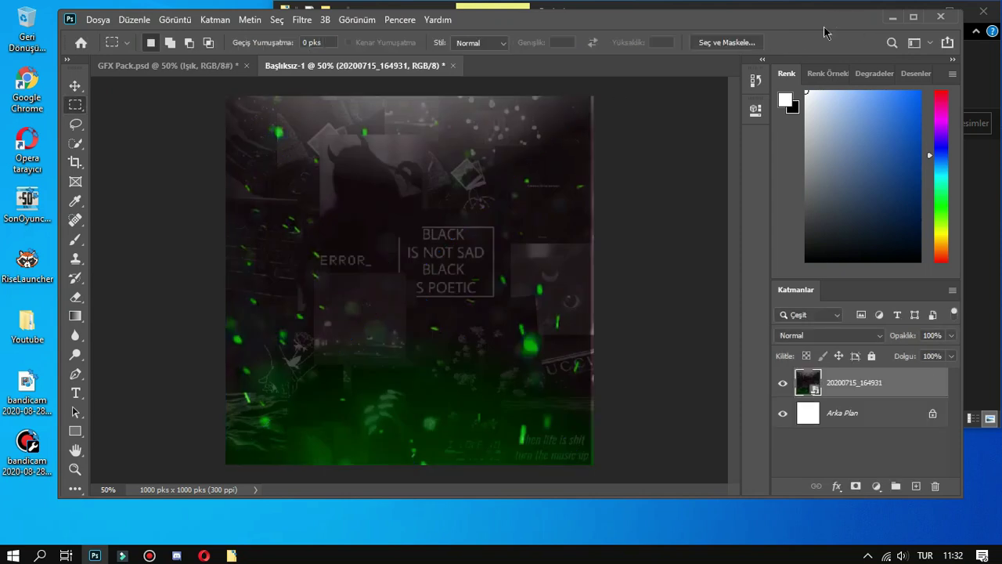
double_click(823, 28)
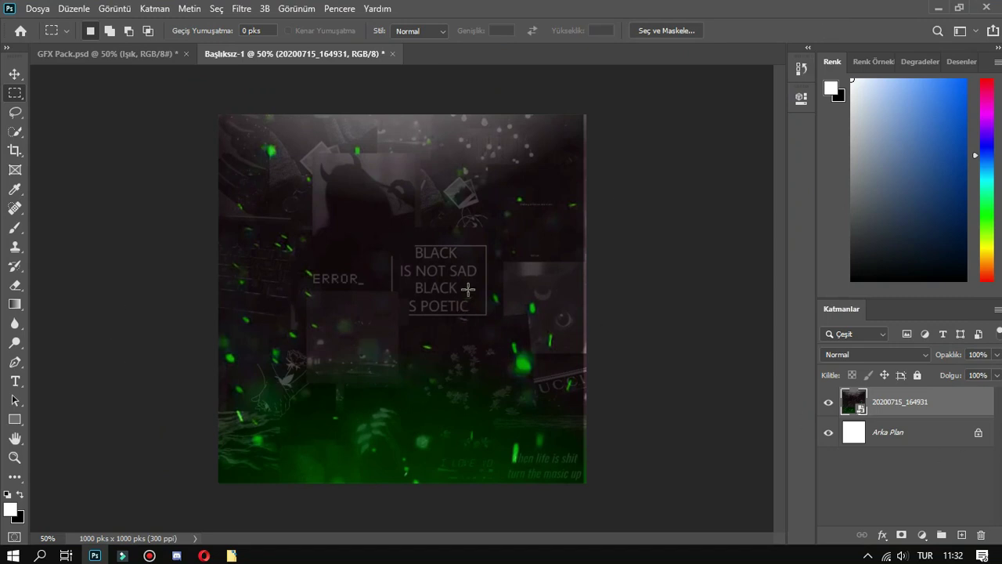
Drag the Noktacıklar dot pattern from the Png ler folder onto the canvas.
left_click(959, 7)
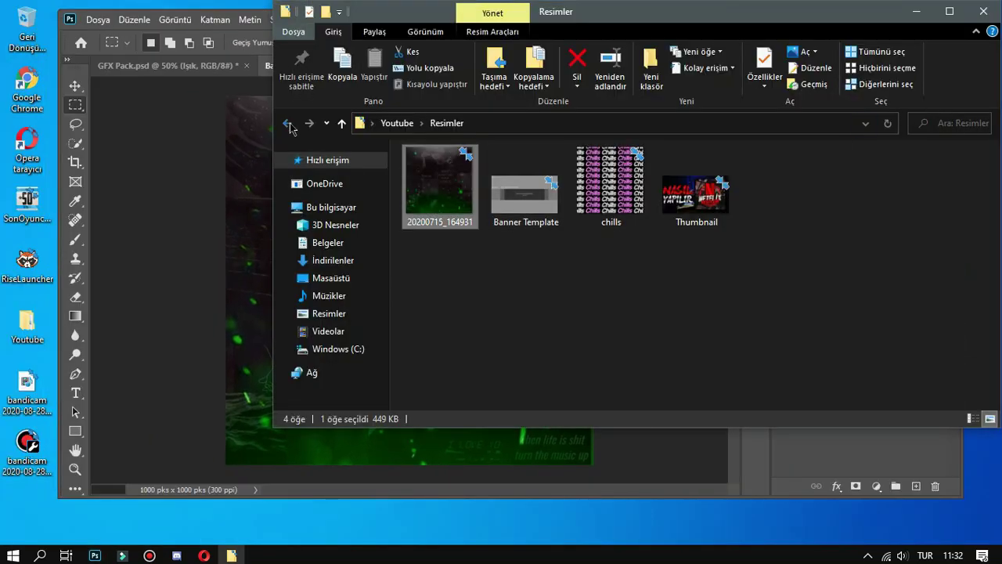
left_click(288, 123)
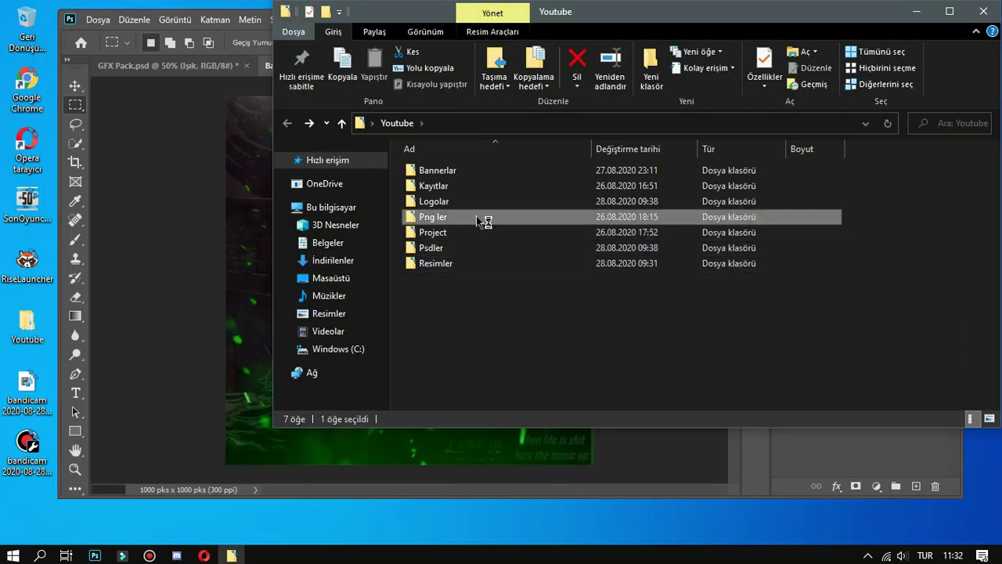
double_click(476, 216)
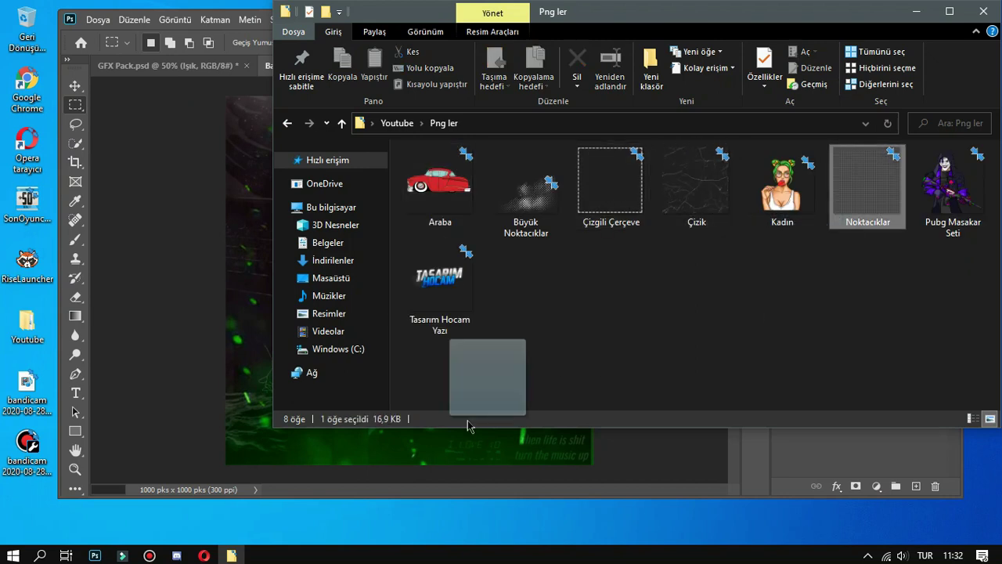
left_click_drag(861, 187, 425, 447)
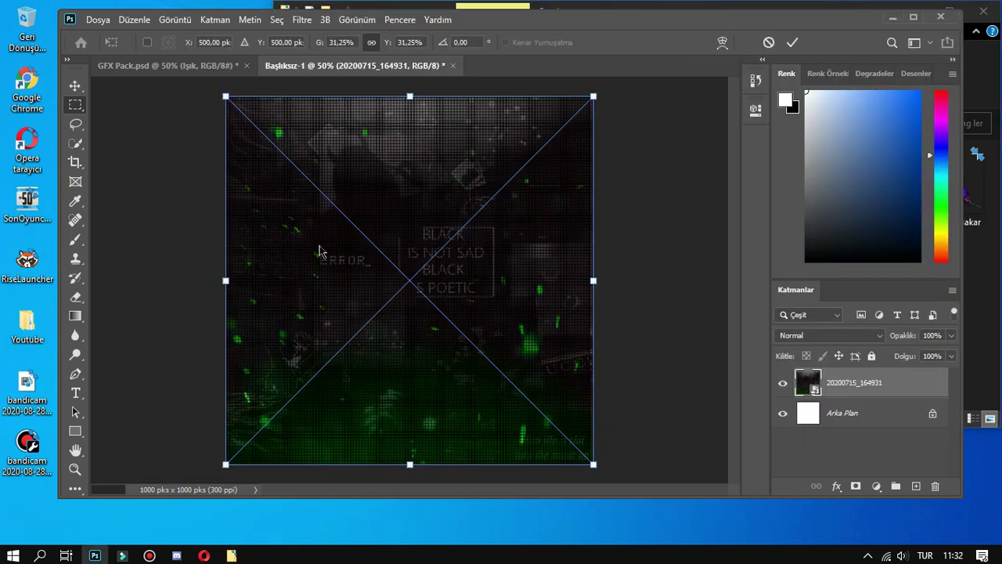
left_click(793, 42)
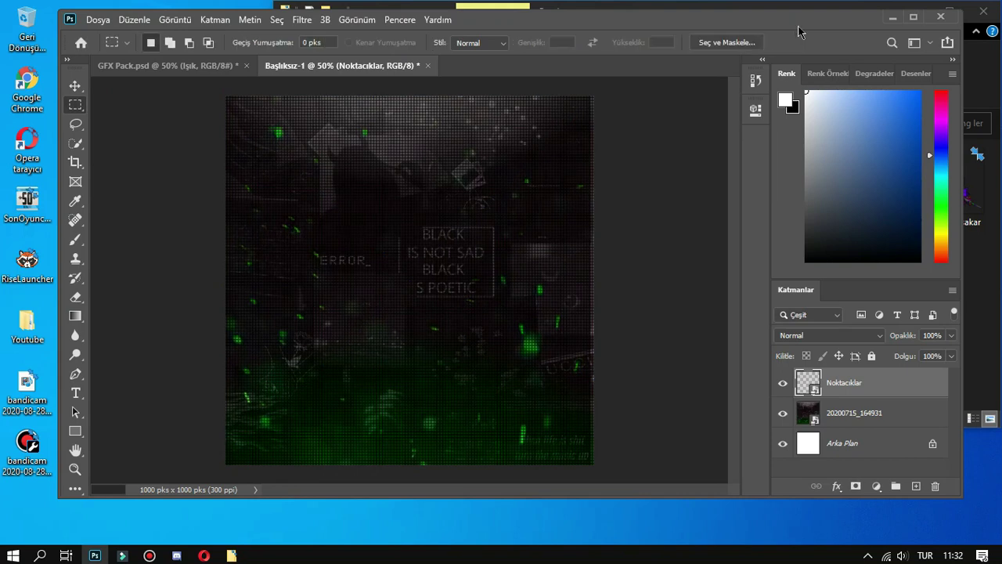
double_click(797, 26)
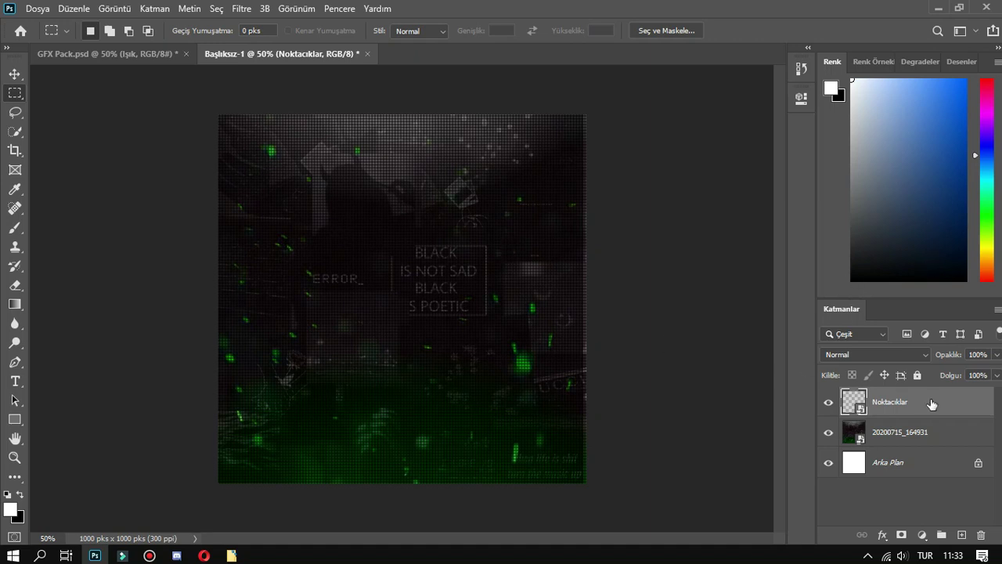
Set the Noktacıklar layer to Kaplama blend mode and zoom in on the dots.
left_click(866, 355)
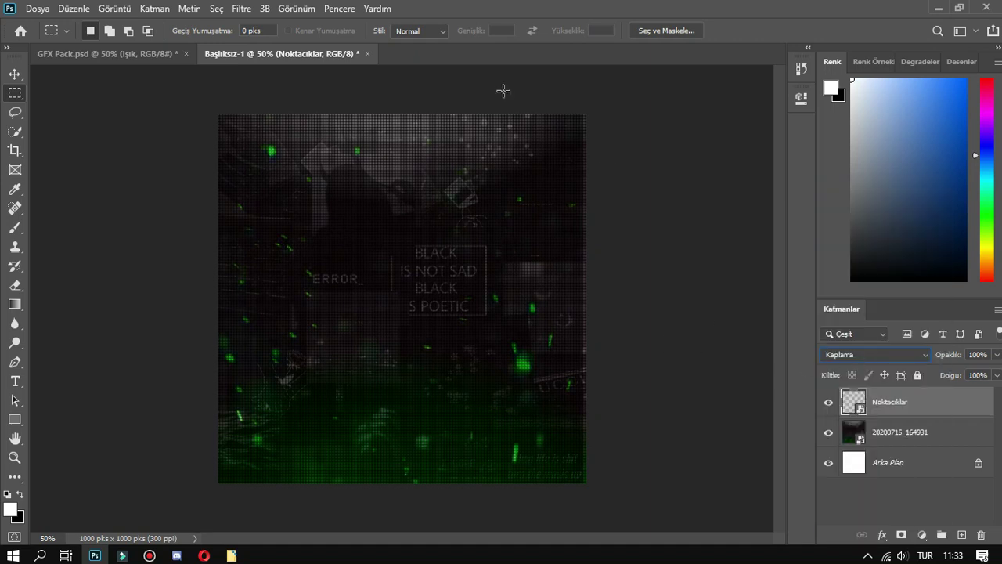
left_click(14, 457)
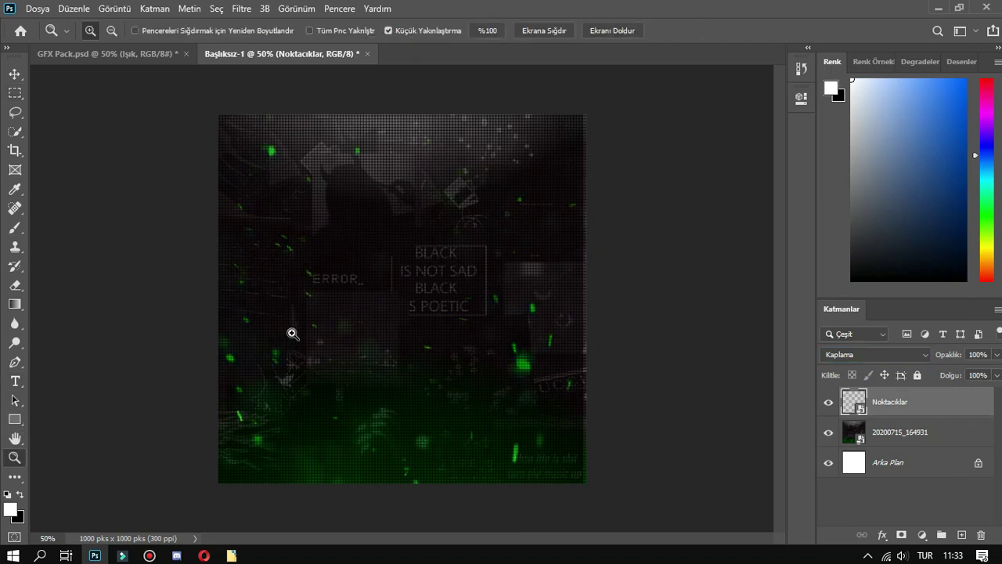
left_click(340, 350)
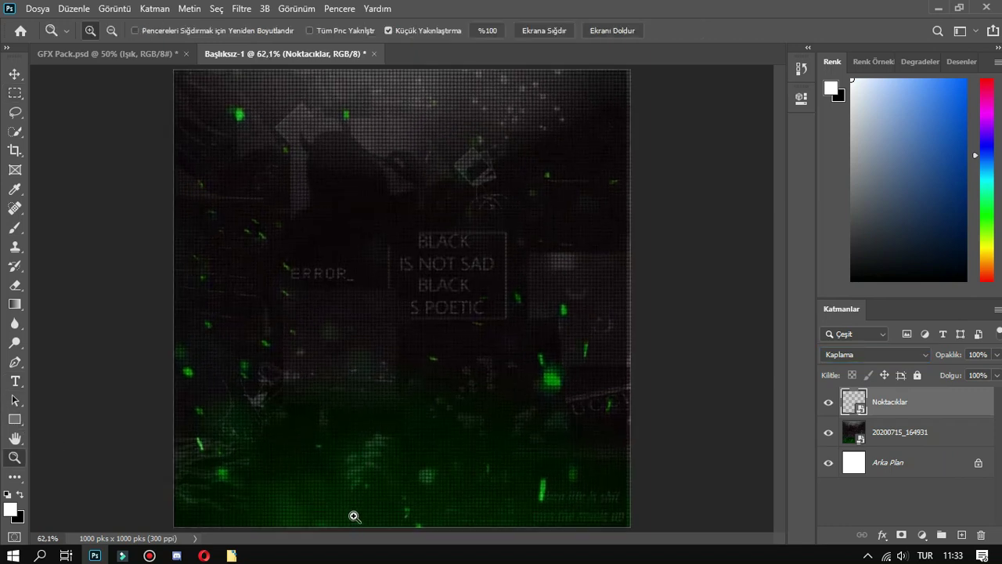
left_click(289, 481)
Fit the canvas to screen and switch back to the GFX Pack.psd document.
right_click(292, 436)
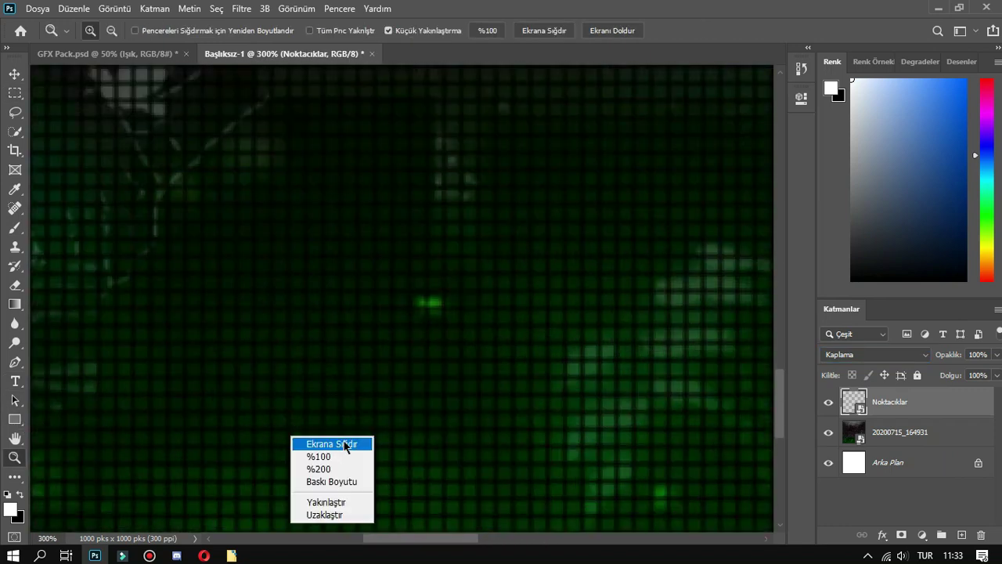
left_click(345, 444)
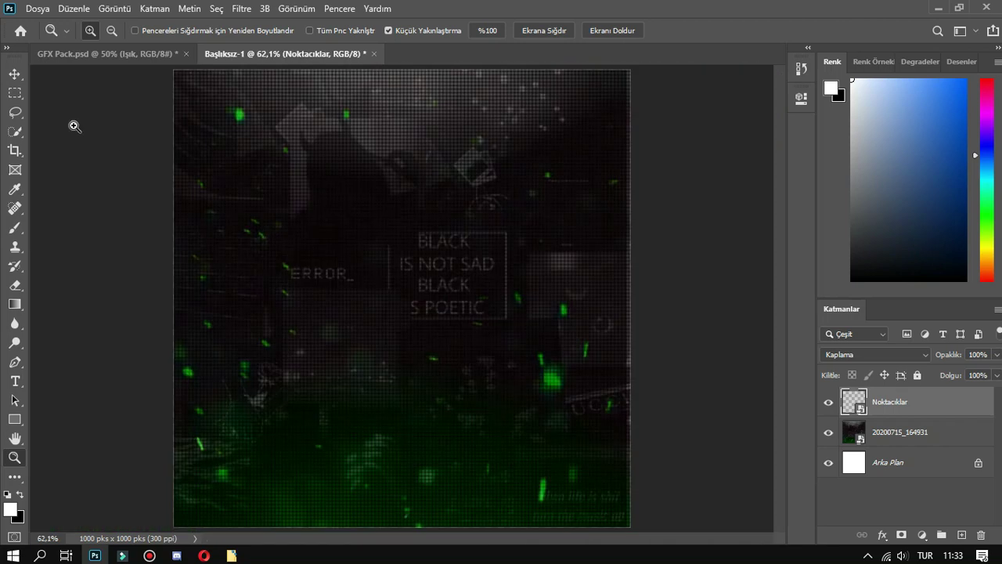
left_click(108, 55)
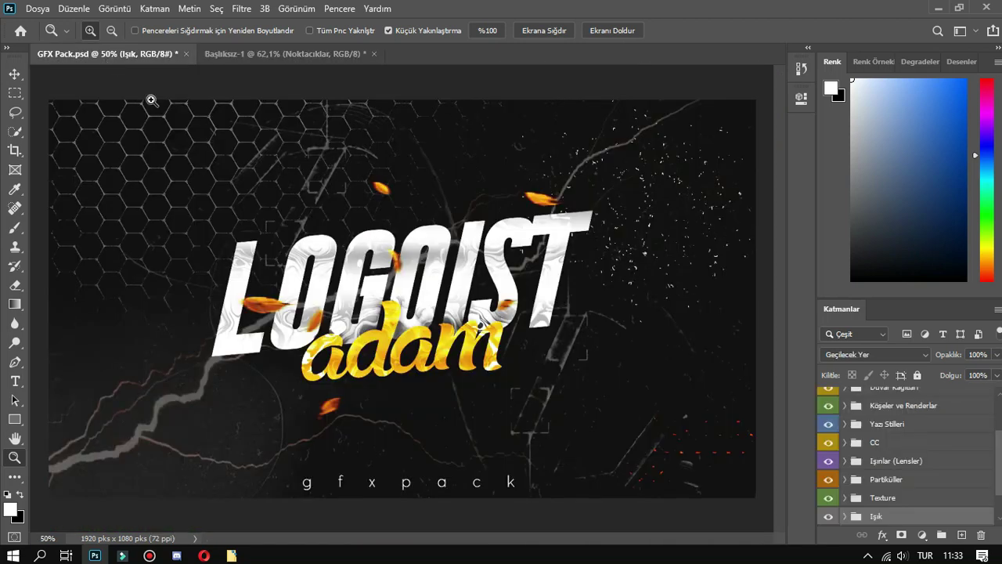
Show the Elips 1 glowing ring in the Işınlar (Lensler) group and copy it into the square document.
scroll(900, 454, "up", 3)
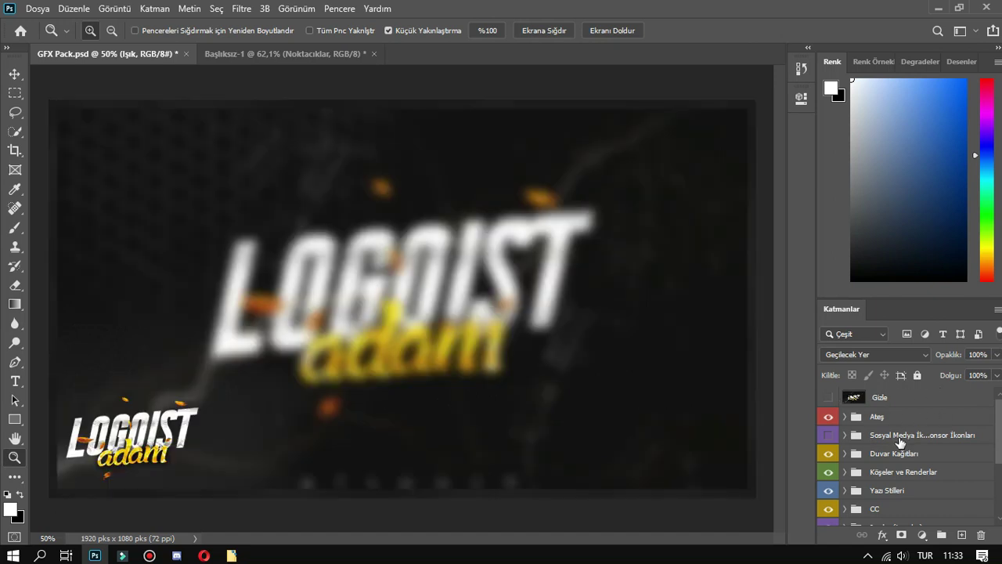
scroll(892, 497, "down", 1)
scroll(858, 490, "down", 1)
scroll(855, 479, "down", 1)
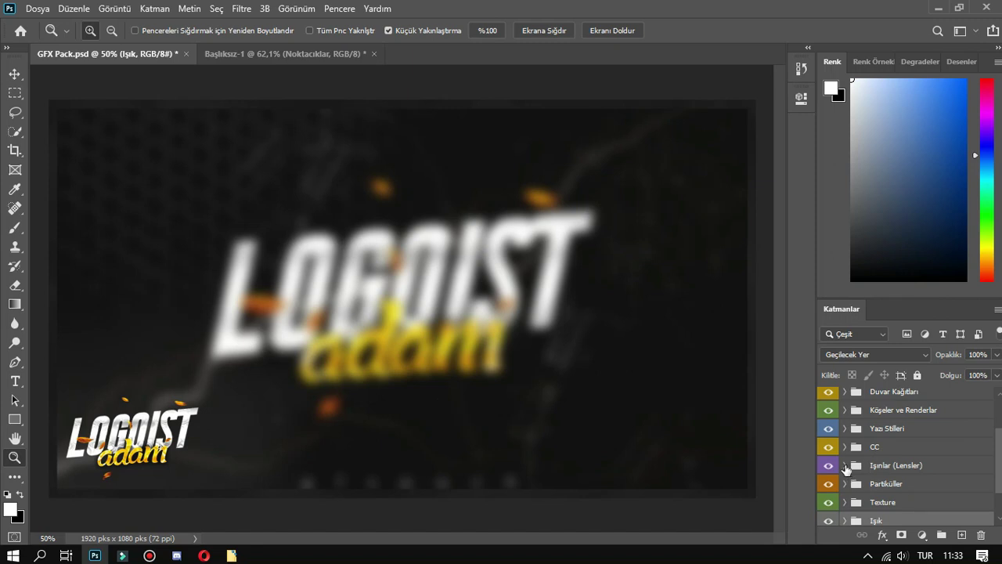
left_click(845, 466)
scroll(837, 465, "down", 1)
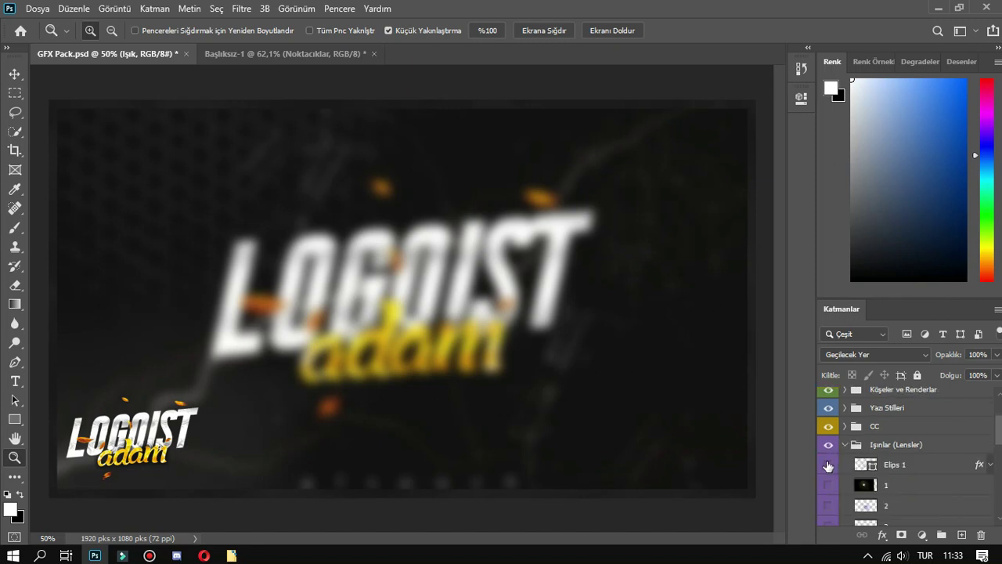
left_click(828, 465)
mouse_move(906, 467)
left_mouse_down()
mouse_move(607, 221)
mouse_move(364, 222)
left_mouse_up()
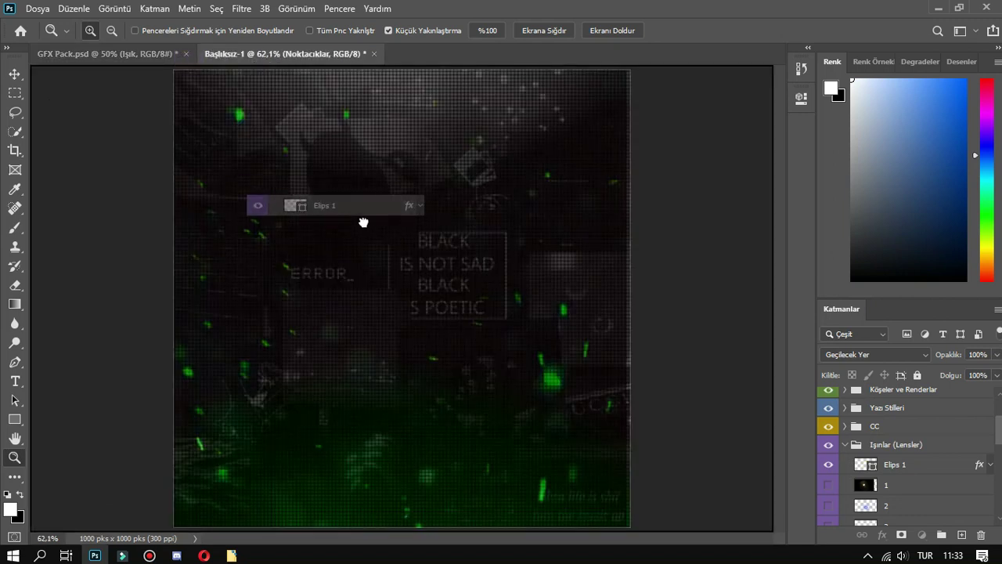
left_click_drag(363, 222, 399, 301)
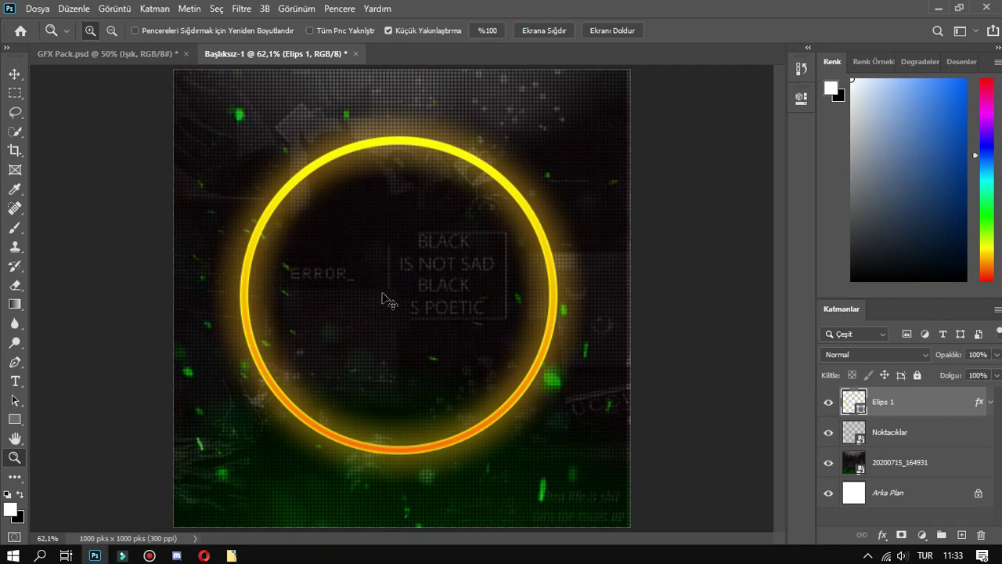
Nudge the Elips 1 ring slightly right and down with Free Transform.
key("ctrl+t")
left_click_drag(394, 286, 401, 291)
left_click(731, 30)
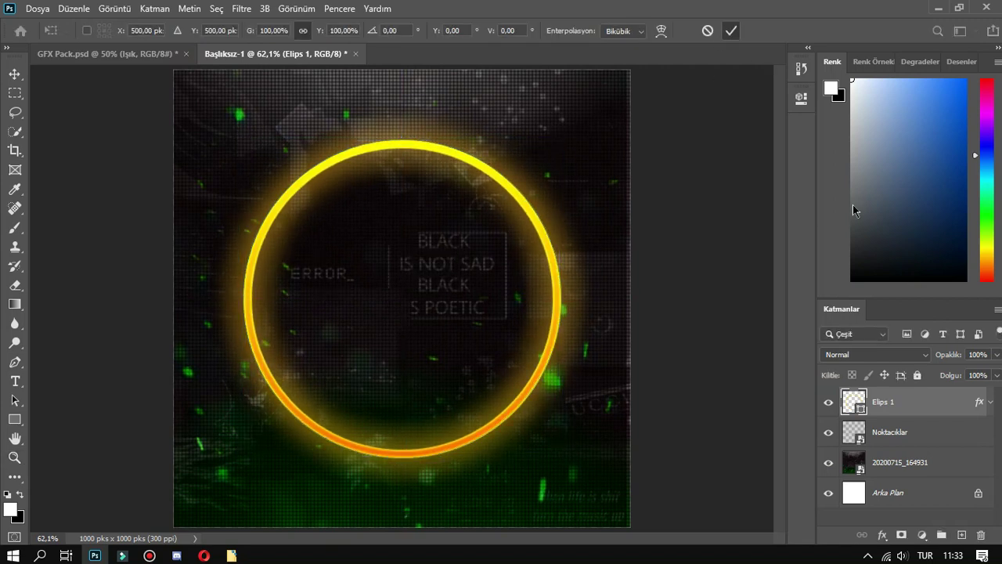
key("z")
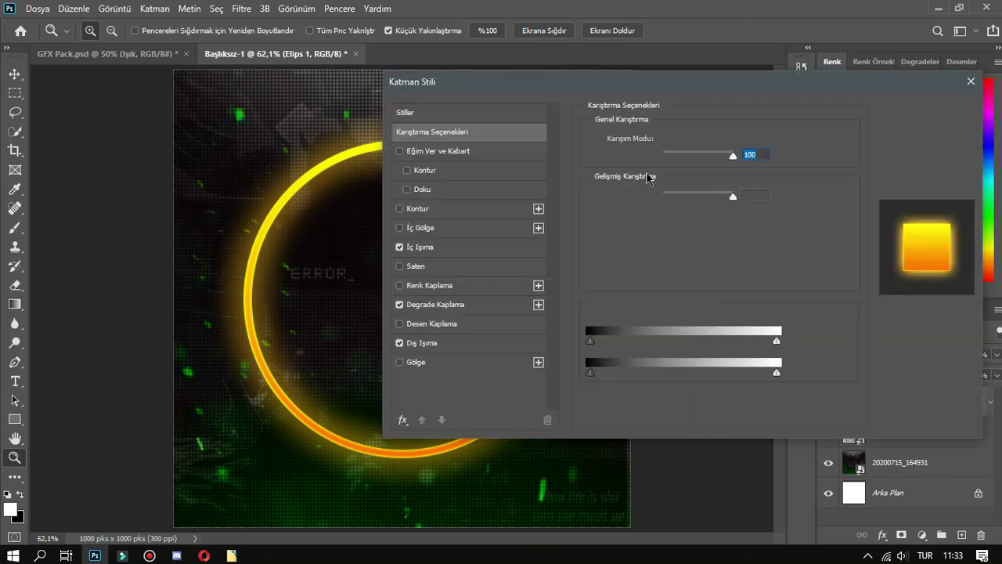
Change the ring's Outer Glow colour to bright green 0cff00.
left_click(462, 343)
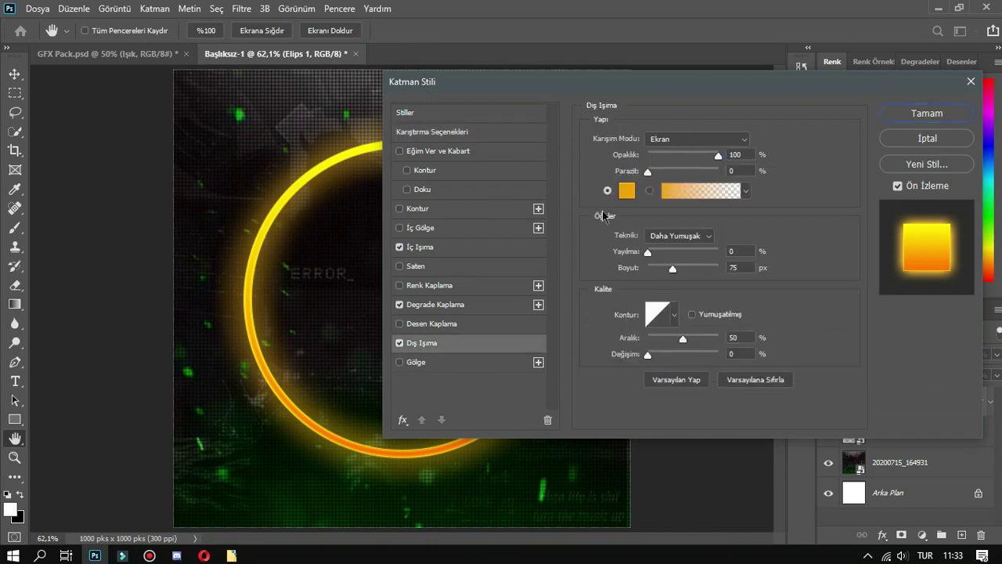
left_click(603, 205)
left_click_drag(620, 199, 639, 114)
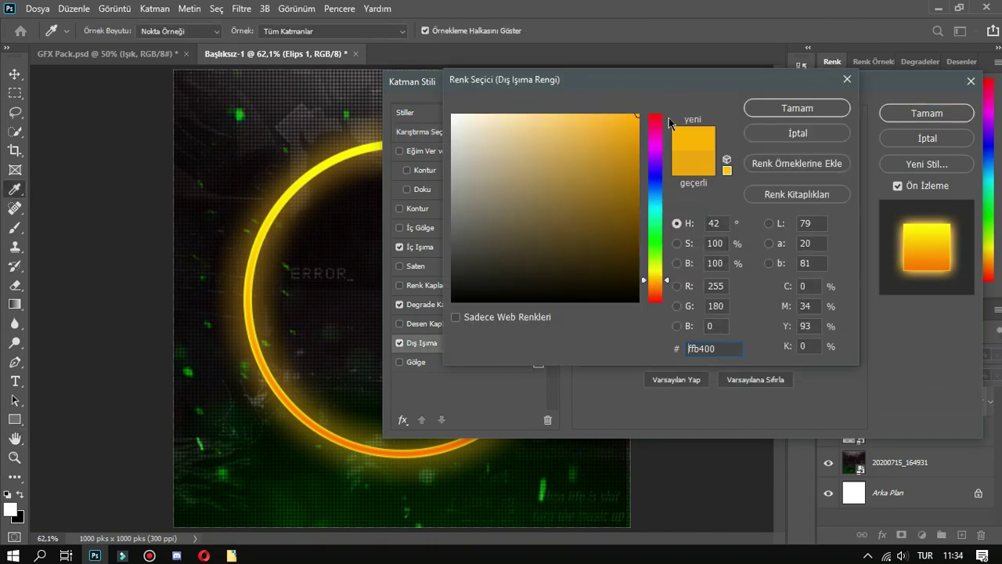
left_click(655, 241)
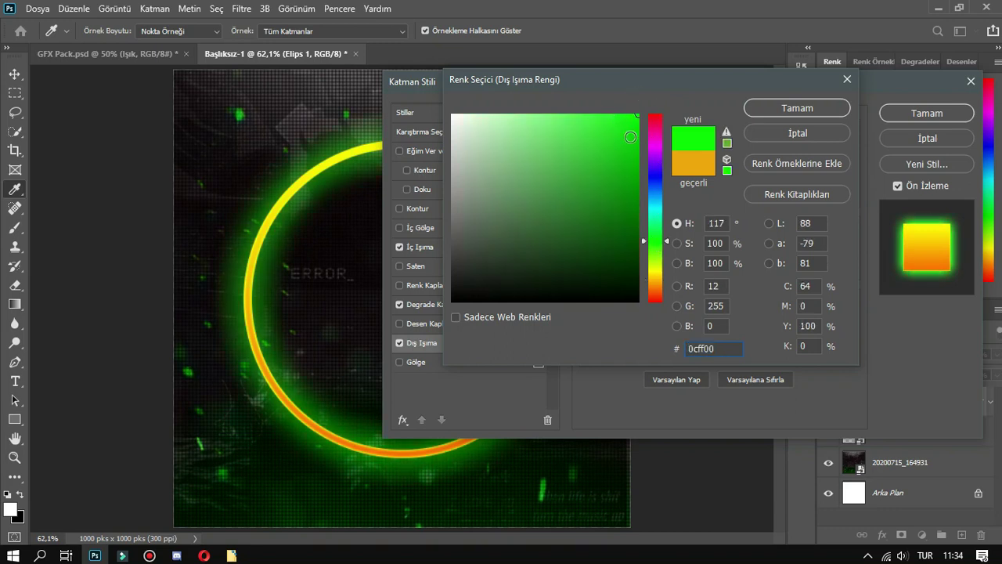
left_click(798, 110)
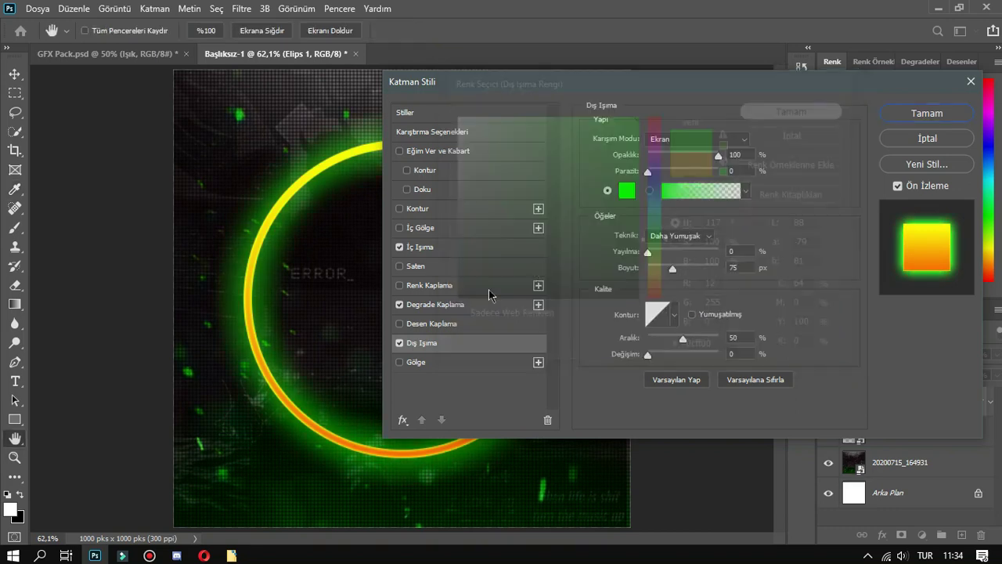
Recolour the Gradient Overlay's orange left stop to dark green.
left_click(473, 306)
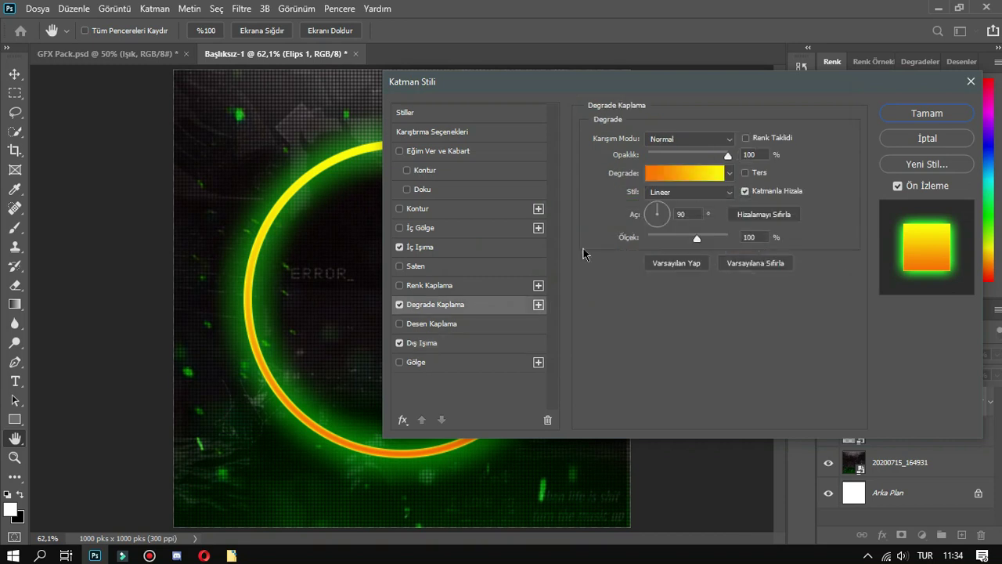
left_click(668, 173)
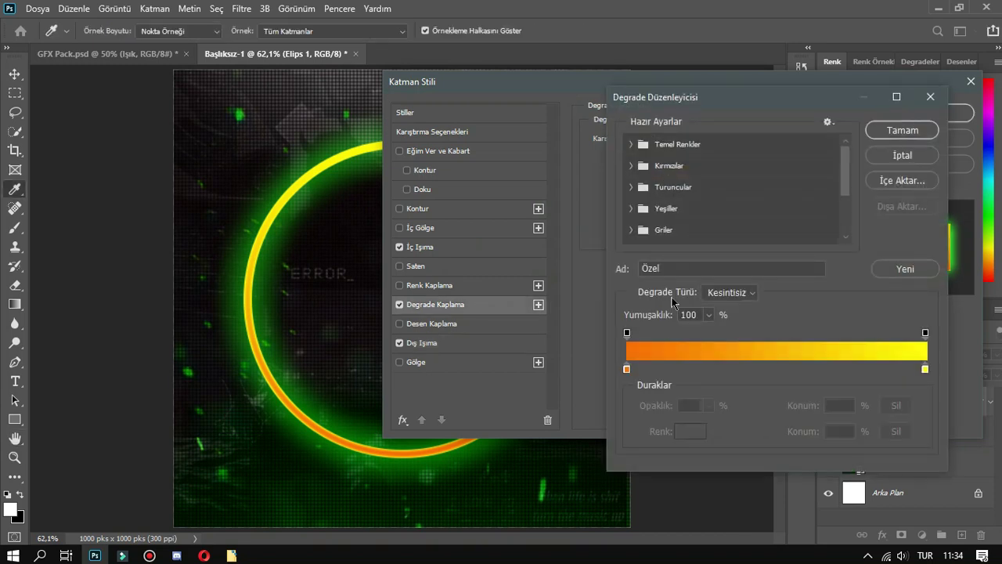
double_click(627, 368)
left_click(451, 215)
left_click_drag(451, 215, 452, 218)
left_click_drag(654, 267, 615, 247)
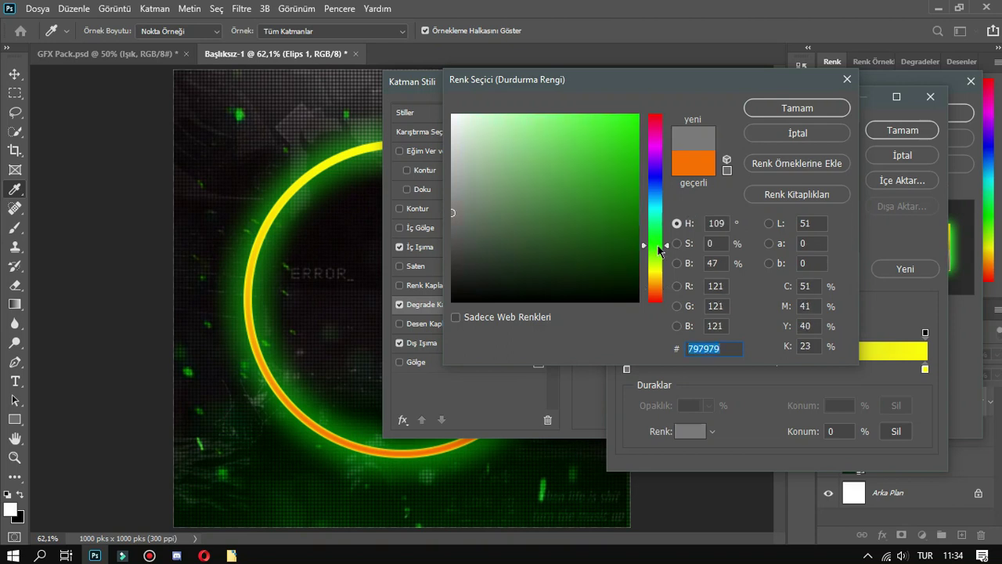
left_click(637, 232)
left_click(755, 110)
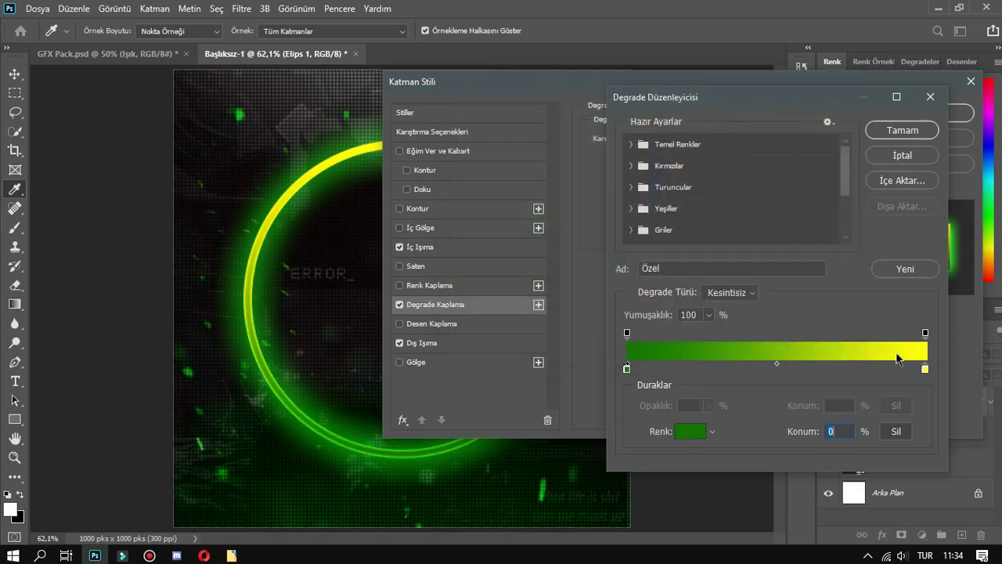
Recolour the gradient's yellow right stop to bright green and apply the layer style.
left_click(924, 368)
double_click(926, 368)
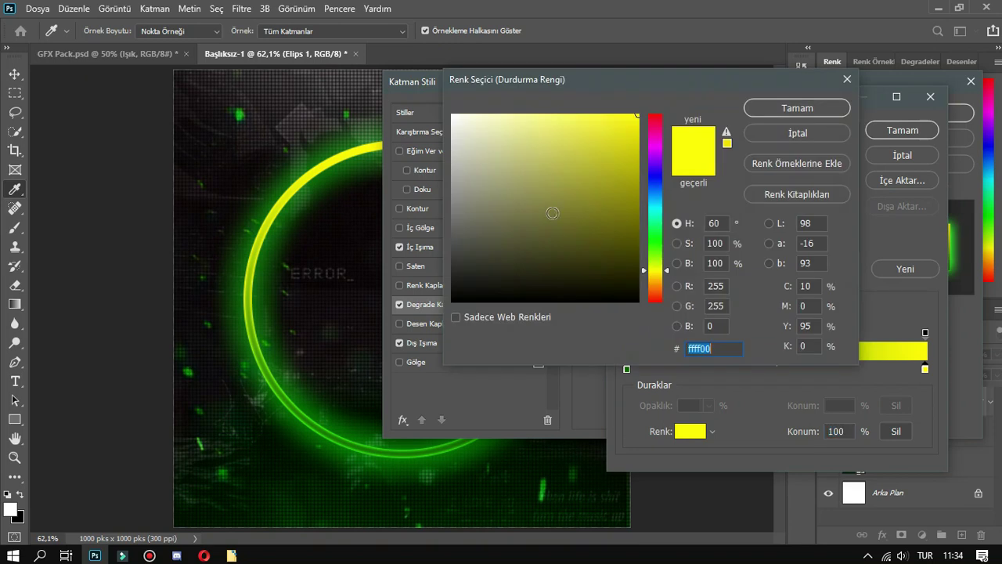
left_click_drag(663, 260, 657, 244)
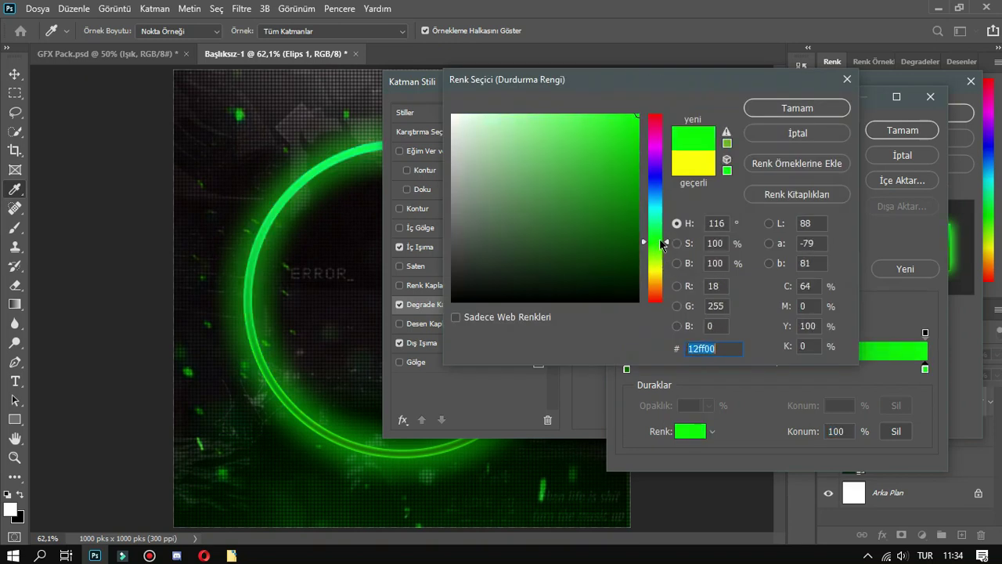
left_click(769, 107)
left_click(900, 130)
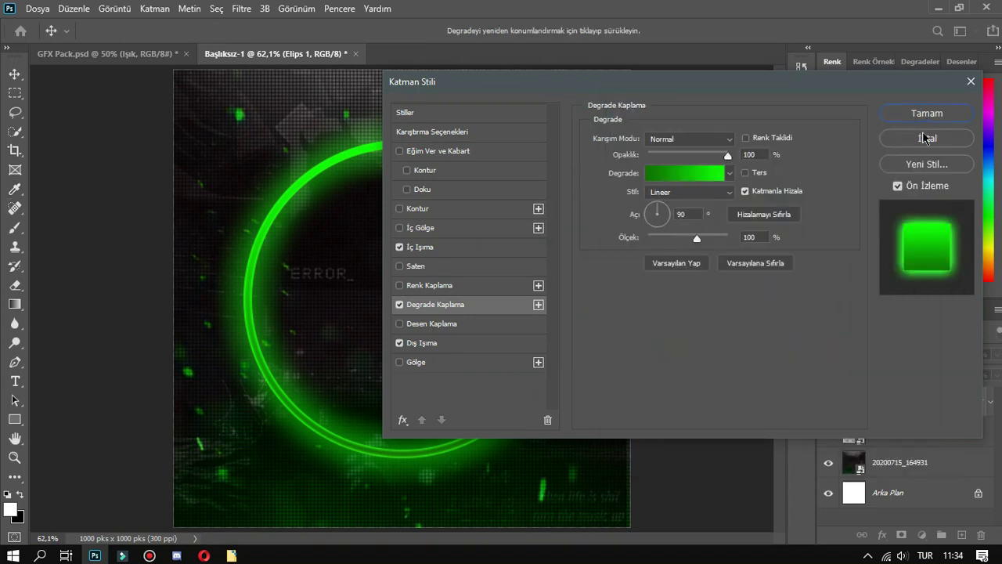
left_click(926, 114)
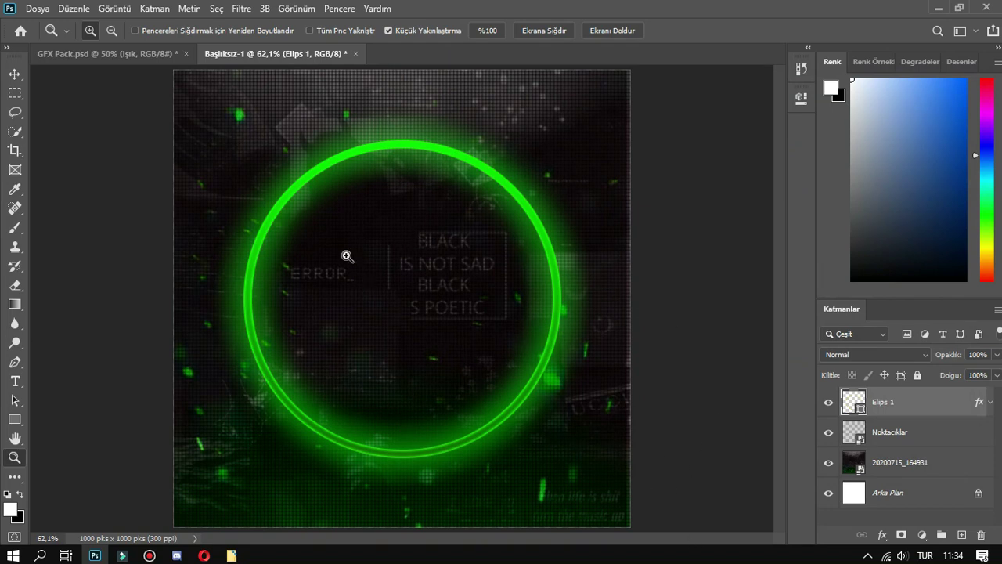
Drag the Kadın PNG from the Png ler folder onto the Başlıksız-1 canvas.
left_click(958, 8)
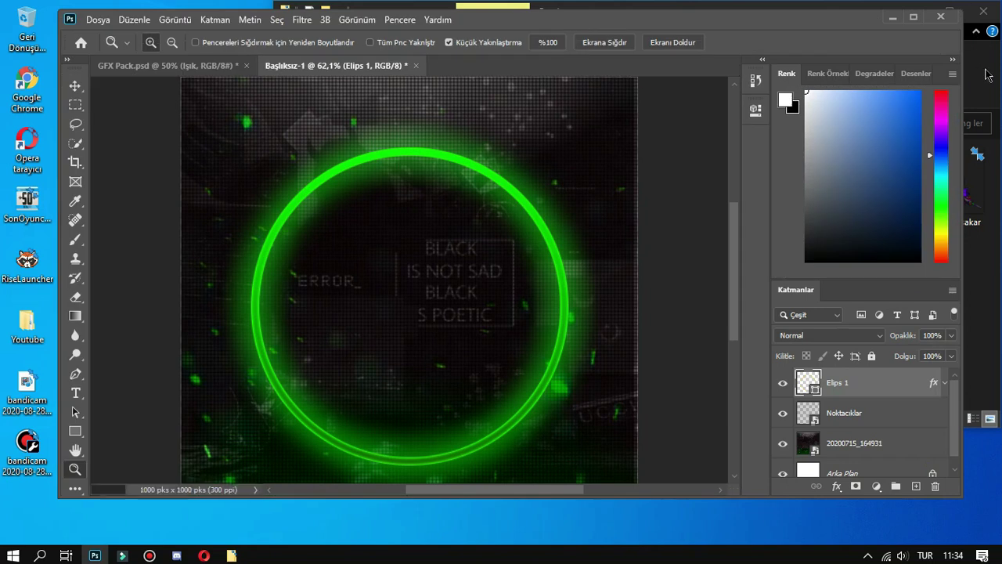
left_click(988, 74)
mouse_move(782, 186)
left_mouse_down()
mouse_move(437, 438)
mouse_move(410, 438)
left_mouse_up()
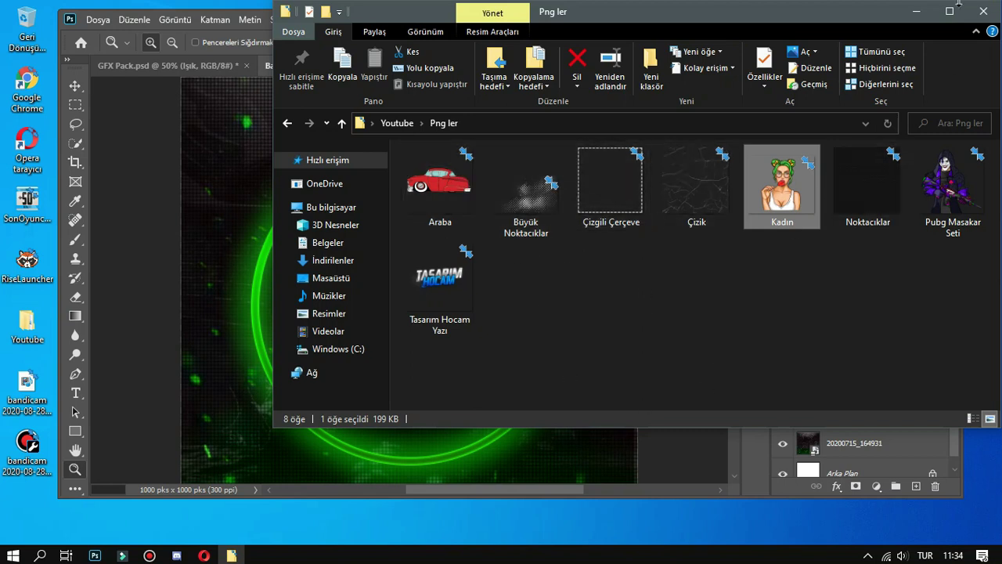
left_click(915, 11)
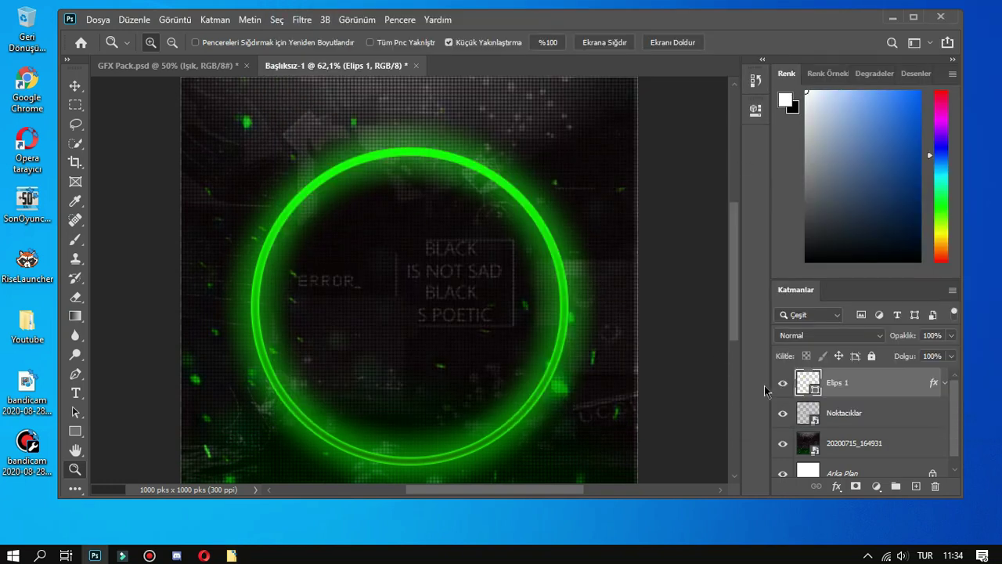
key("ctrl+0")
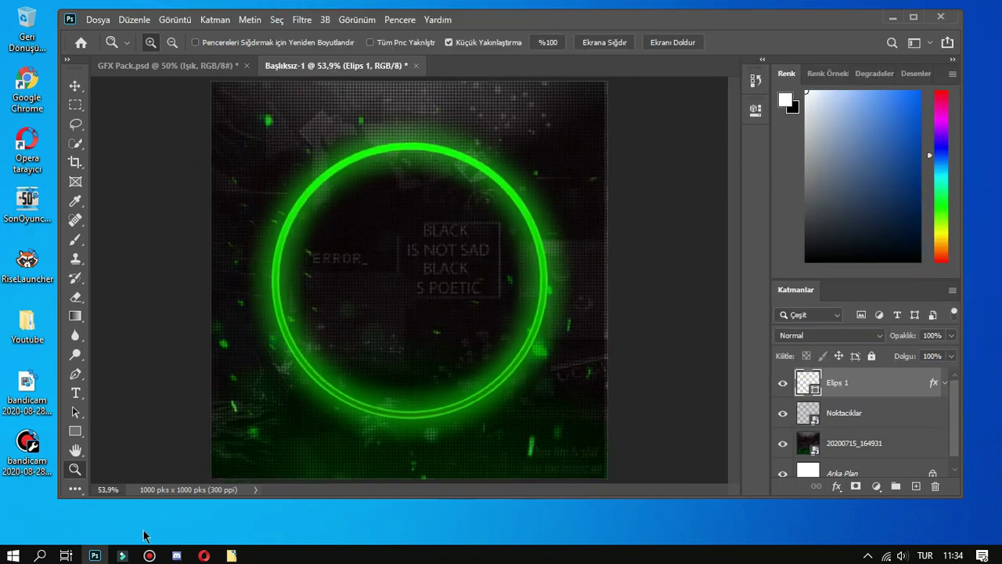
left_click(231, 555)
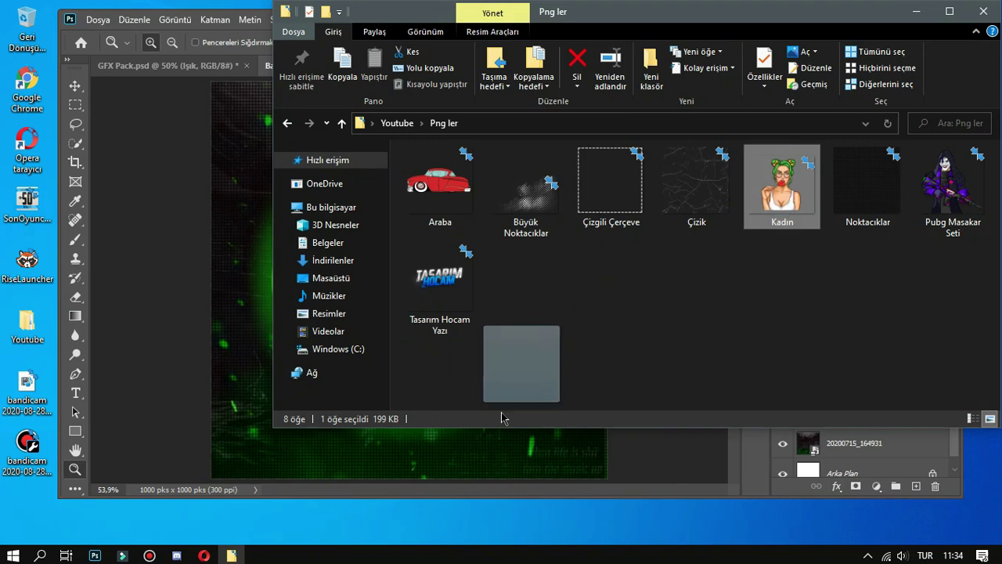
left_click_drag(767, 202, 470, 456)
Move the placed Kadın image into the middle of the green ring.
left_click(913, 17)
left_click_drag(439, 270, 441, 264)
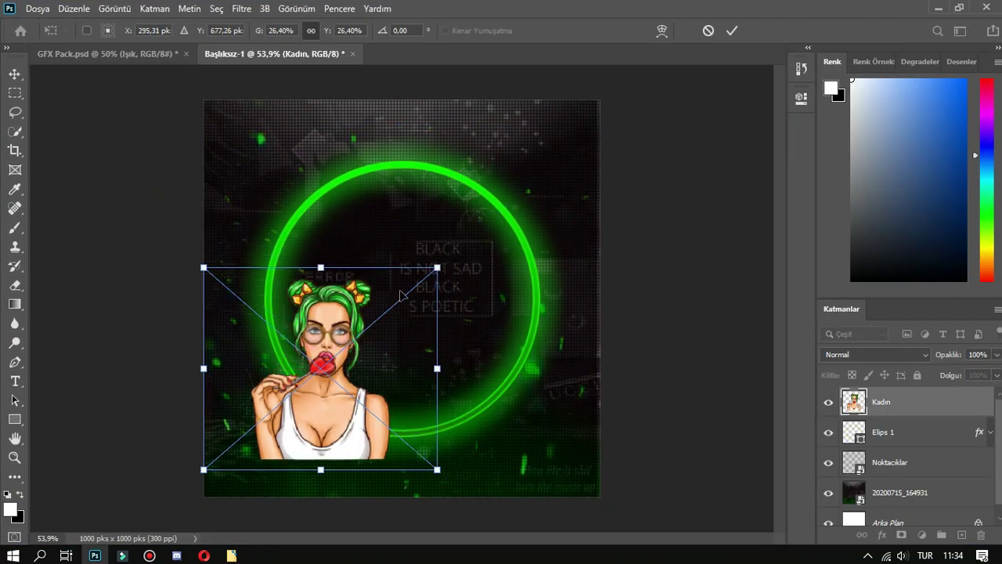
left_click_drag(357, 303, 456, 186)
left_click(731, 33)
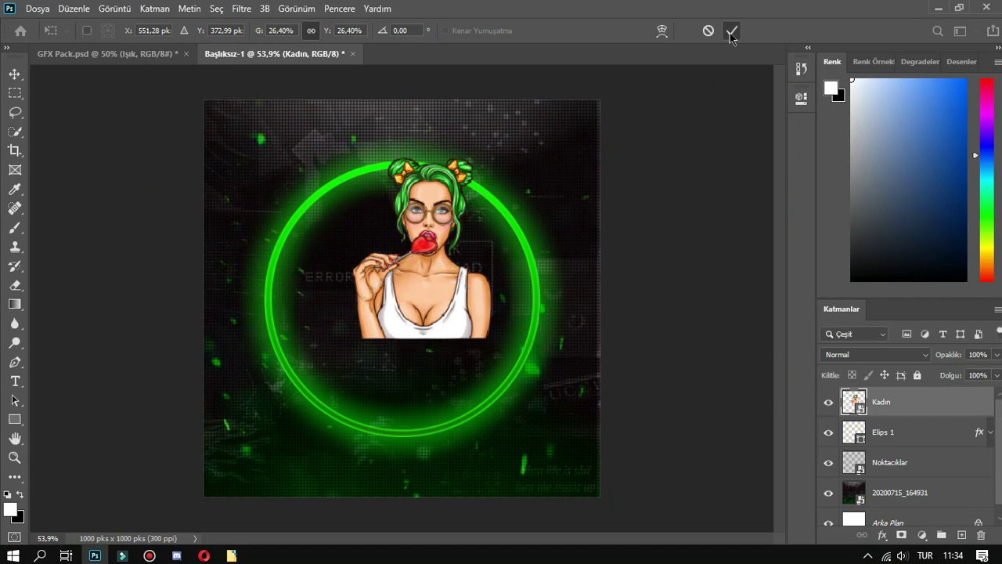
Enlarge Kadın to 35.12% so her head rises above the ring, centred.
key("ctrl+t")
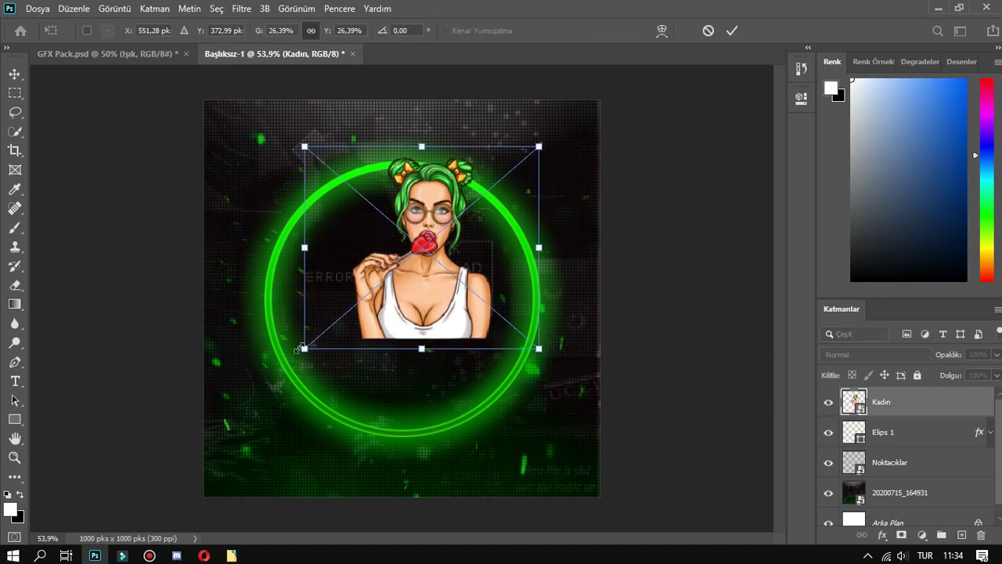
mouse_move(300, 353)
left_mouse_down()
mouse_move(229, 413)
mouse_move(276, 357)
mouse_move(195, 426)
left_mouse_up()
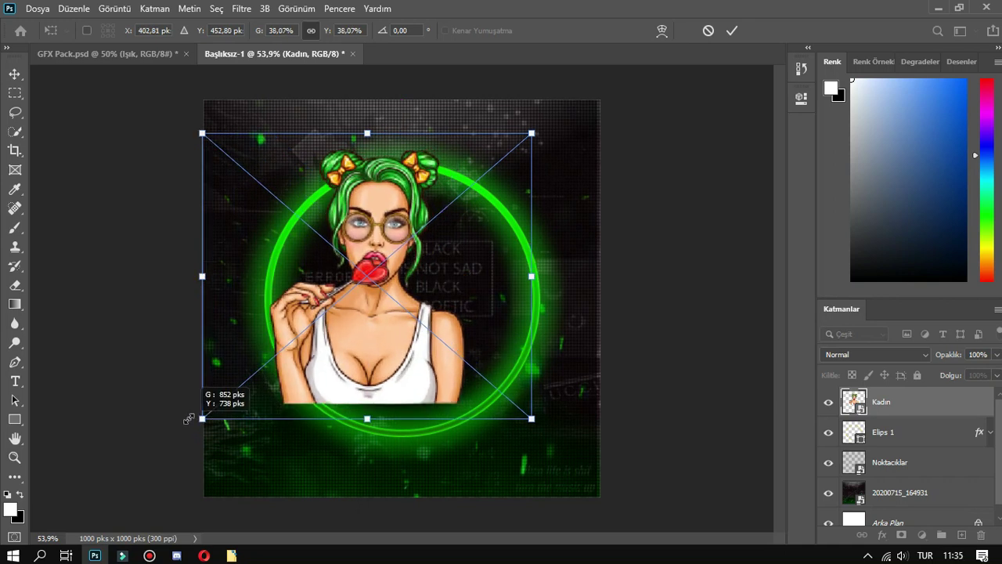
mouse_move(329, 324)
left_mouse_down()
mouse_move(355, 300)
mouse_move(360, 274)
left_mouse_up()
left_click_drag(243, 361, 250, 354)
left_click_drag(375, 282, 369, 308)
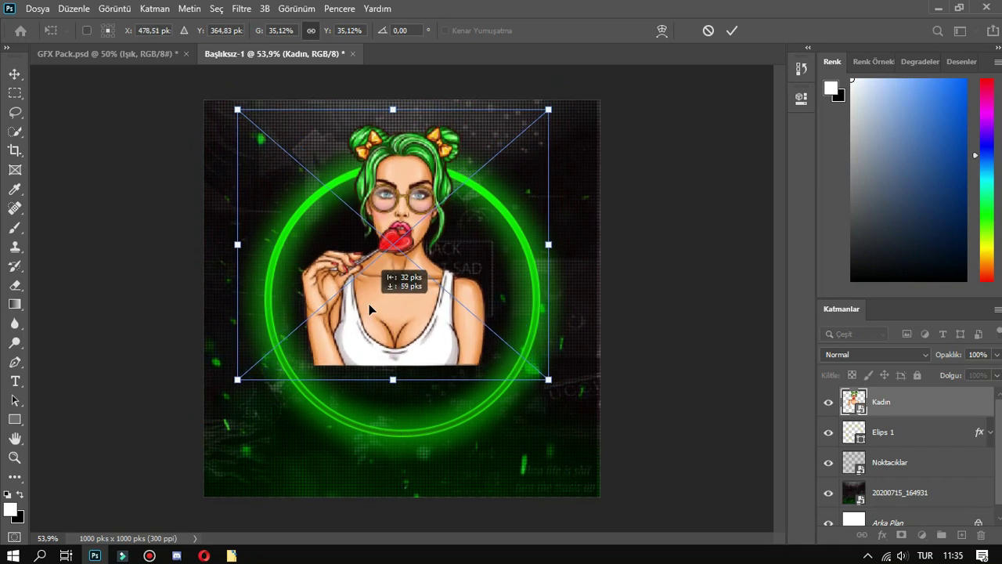
left_click(731, 31)
key("z")
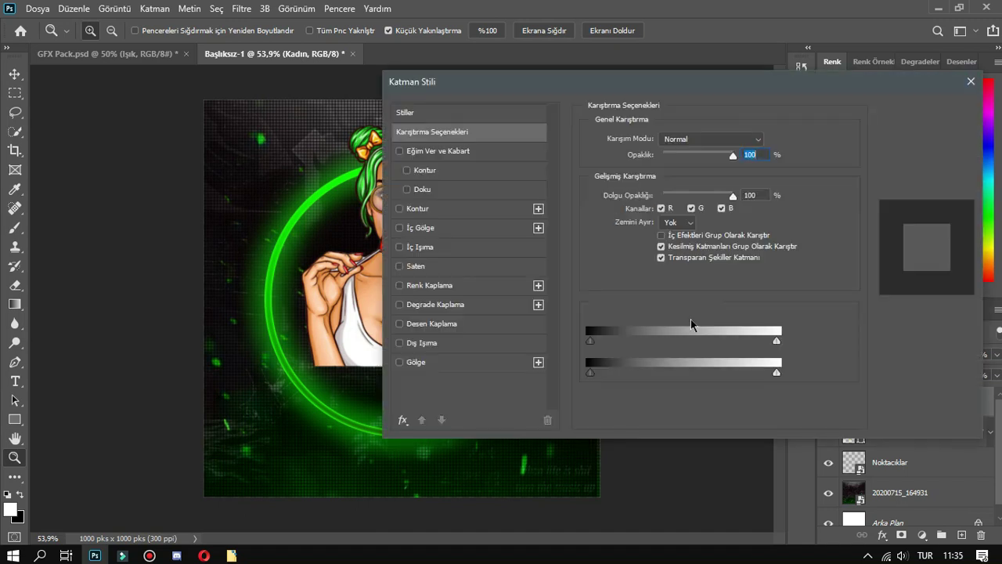
Add a black drop shadow to Kadın: distance 4 px, spread 42%, size 42 px.
left_click(408, 366)
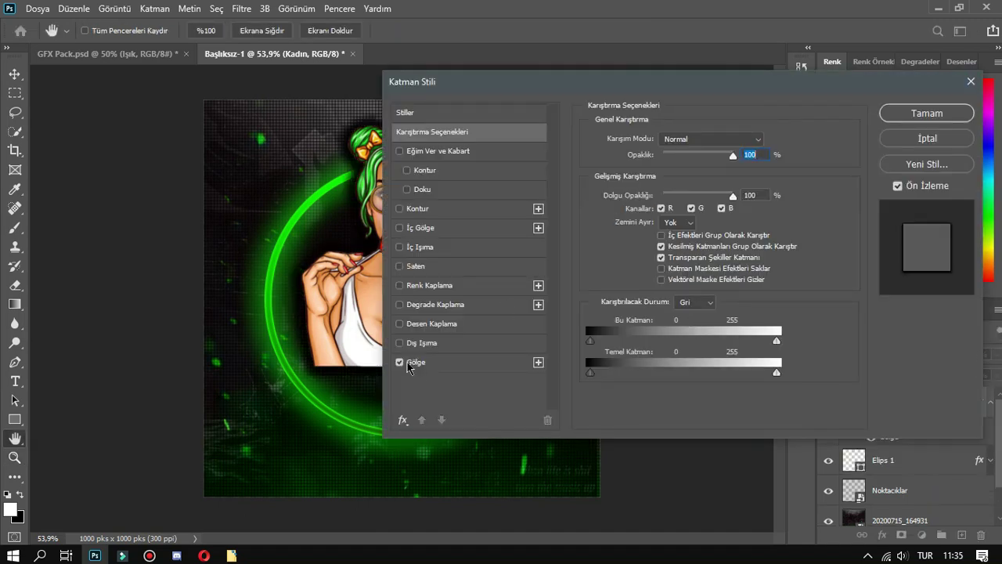
left_click(505, 364)
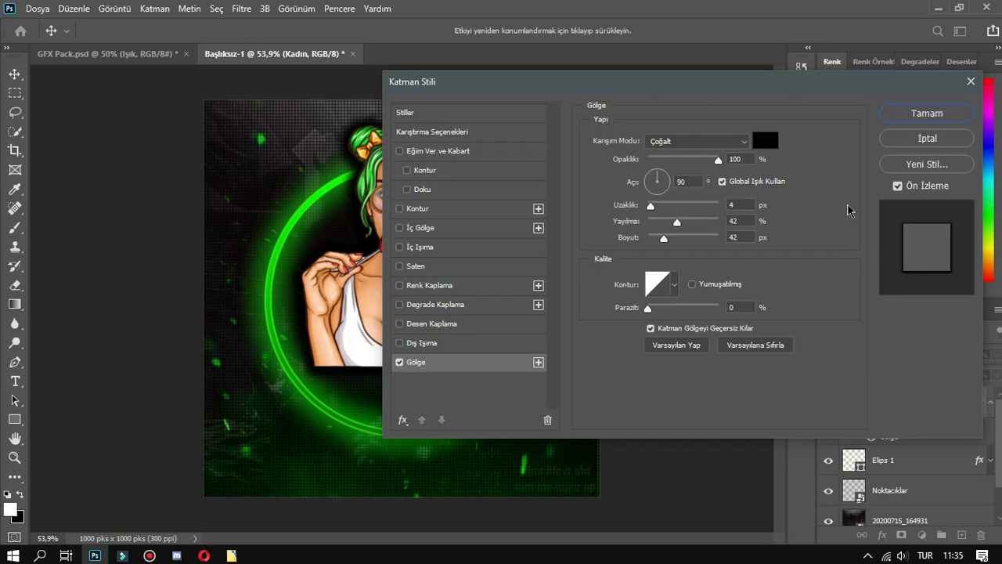
left_click(926, 114)
key("z")
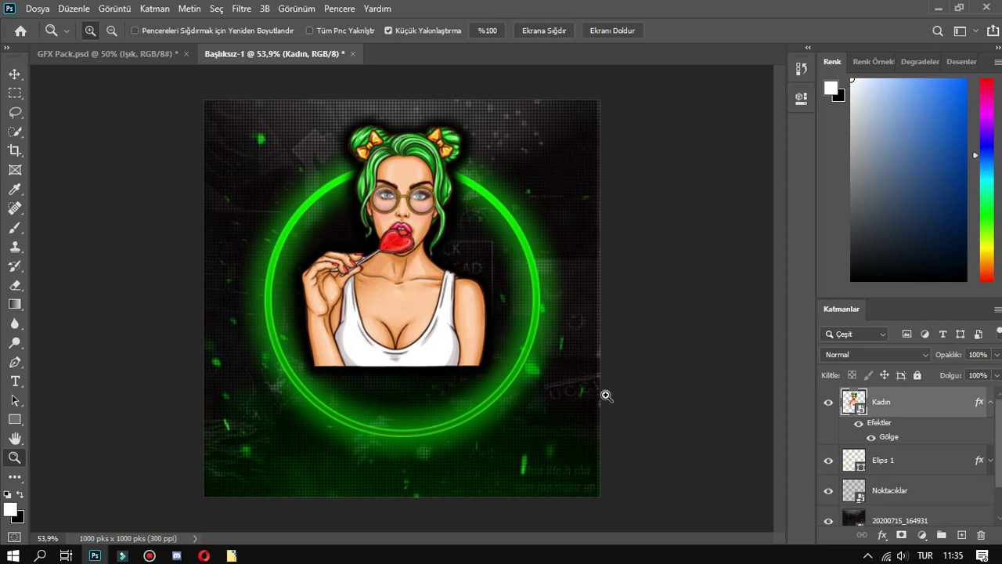
In GFX Pack.psd, collapse Işınlar and expand Yazı Stilleri group 3's NAME layers.
left_click(143, 54)
scroll(837, 462, "up", 1)
scroll(837, 462, "up", 5)
scroll(837, 461, "up", 5)
left_click(830, 480)
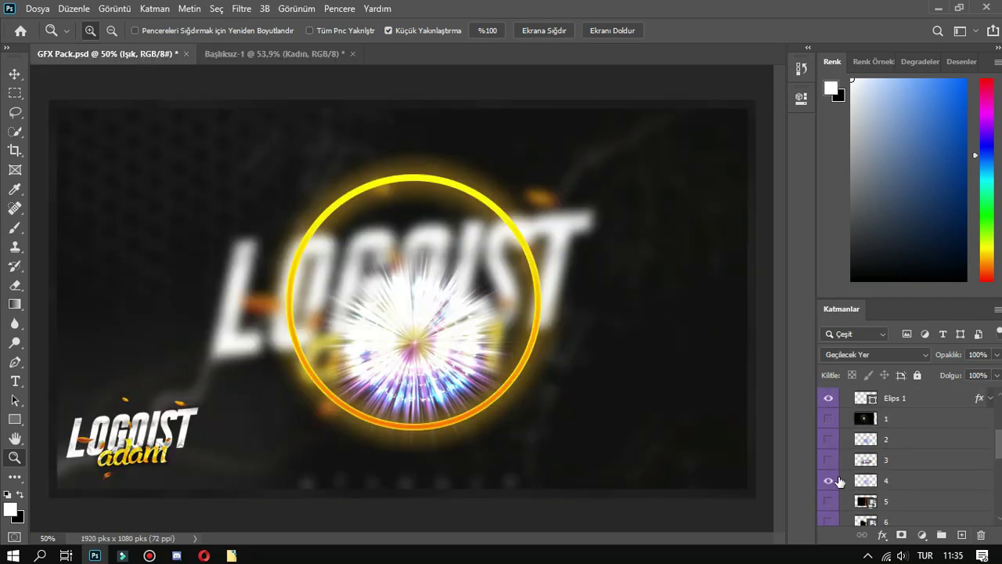
left_click(831, 404)
scroll(839, 434, "up", 2)
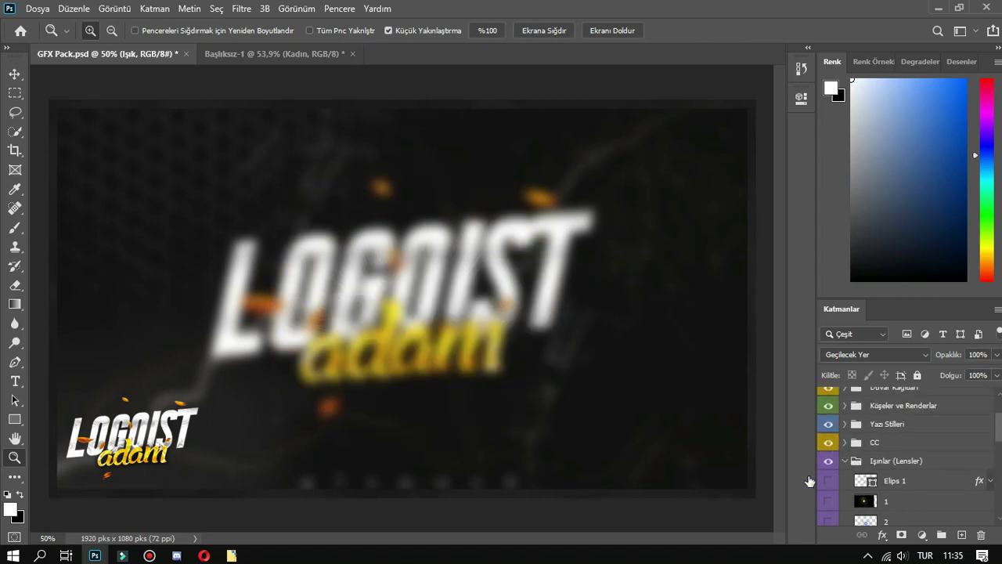
left_click(844, 460)
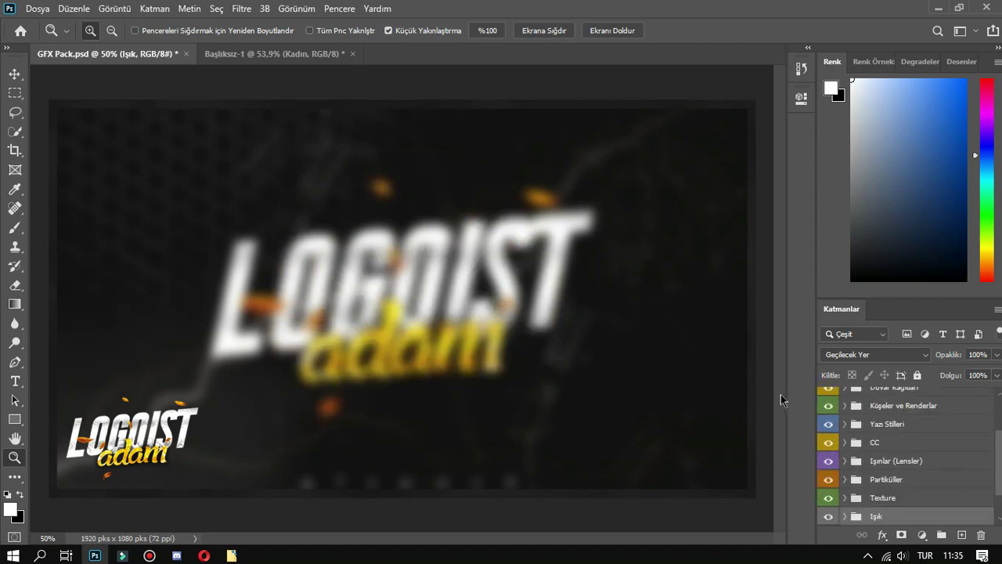
left_click(844, 423)
left_click(829, 479)
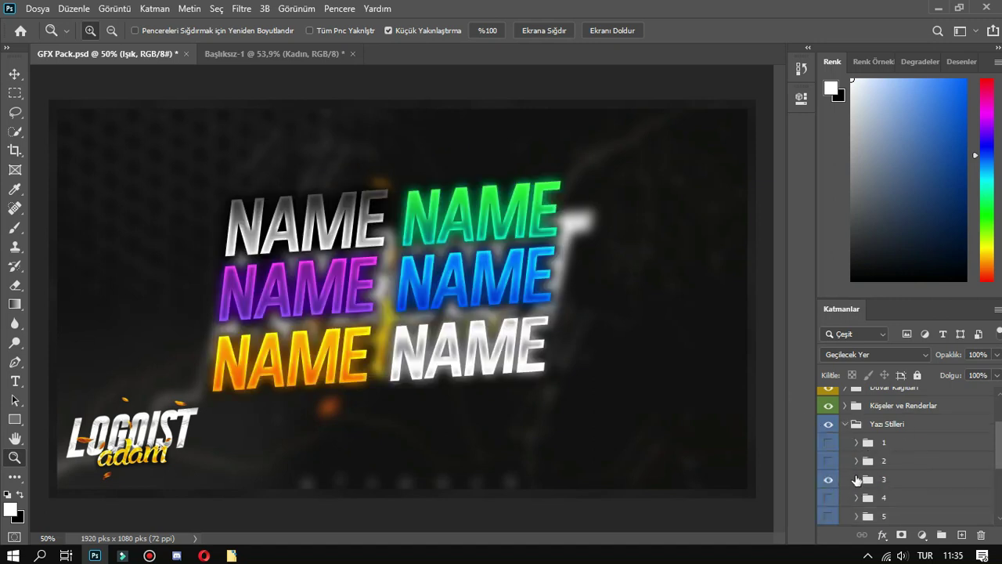
left_click(856, 479)
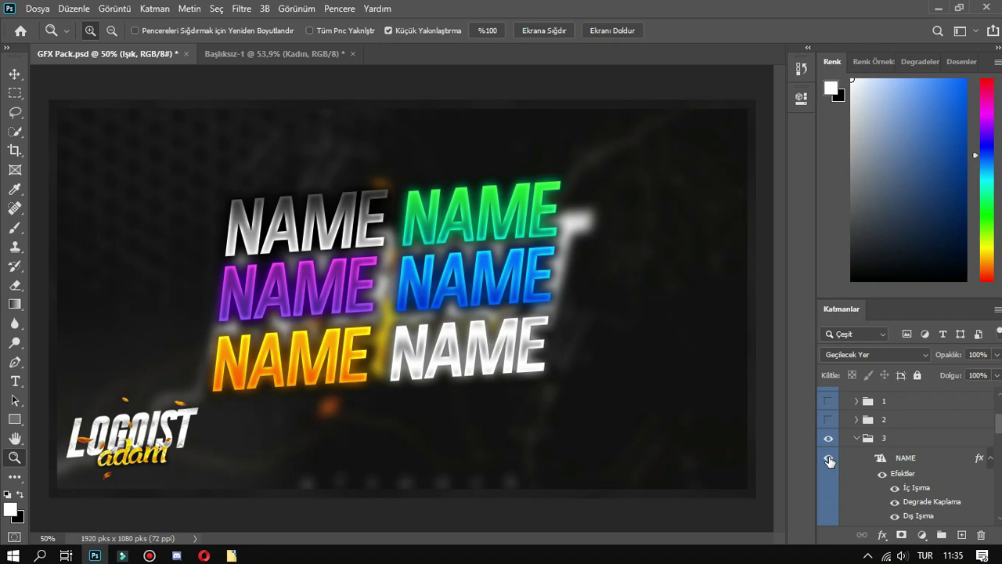
Find the white NAME text layer and drag it onto the square design.
left_click(830, 462)
scroll(829, 462, "down", 5)
left_click(831, 457)
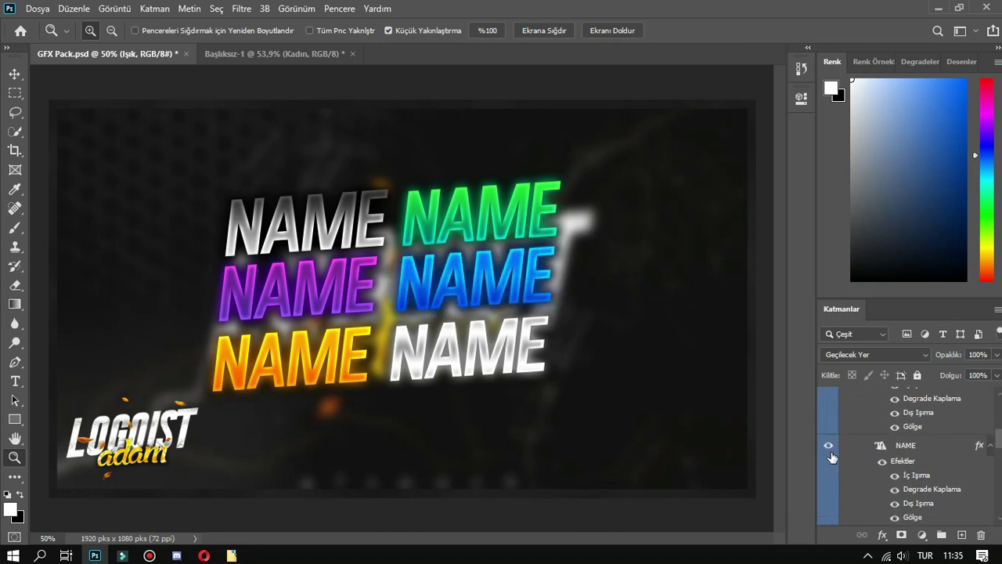
left_click(829, 446)
left_click(831, 449)
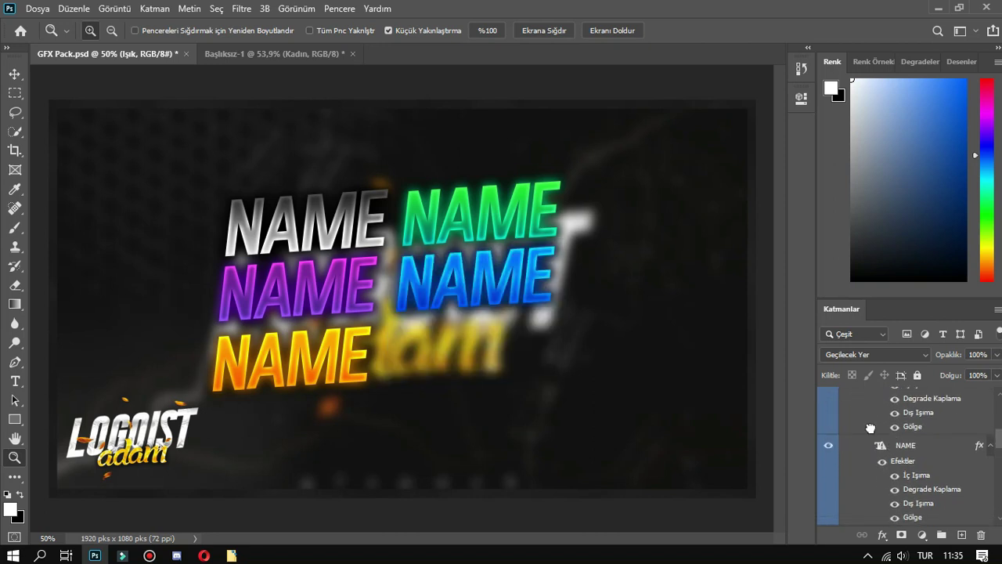
left_click_drag(890, 443, 350, 290)
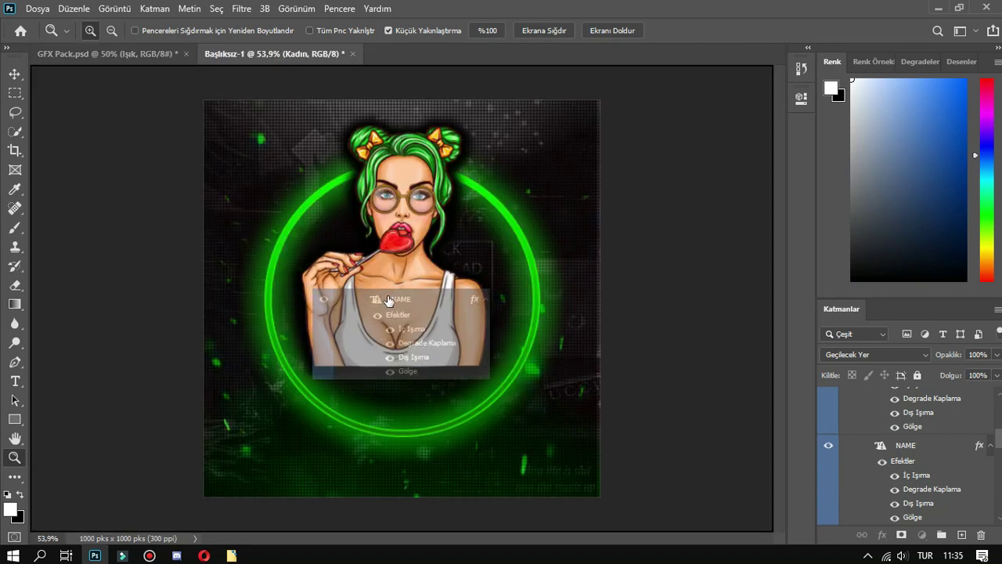
left_click_drag(350, 289, 387, 295)
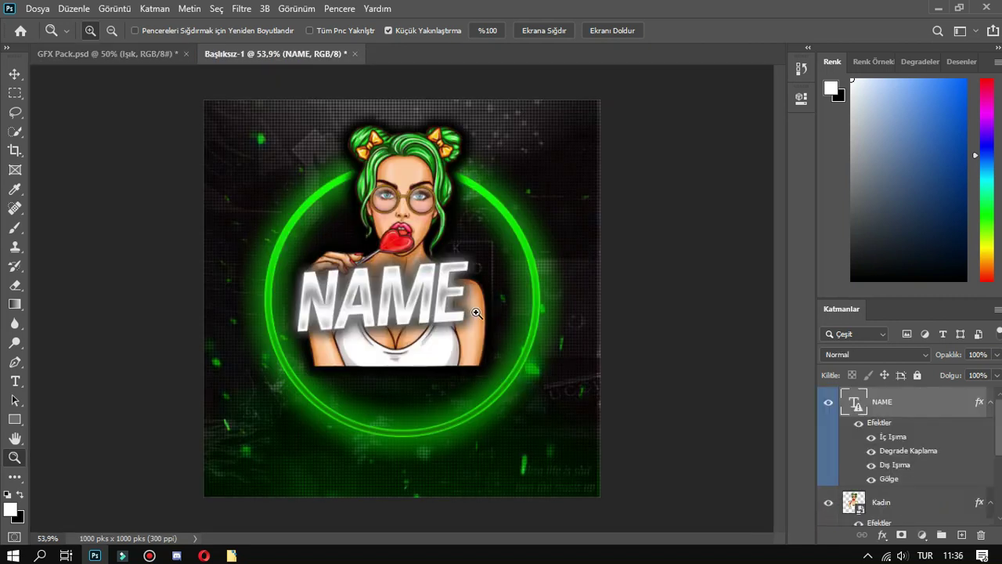
Retype the NAME text as KADINLARIN.
key("t")
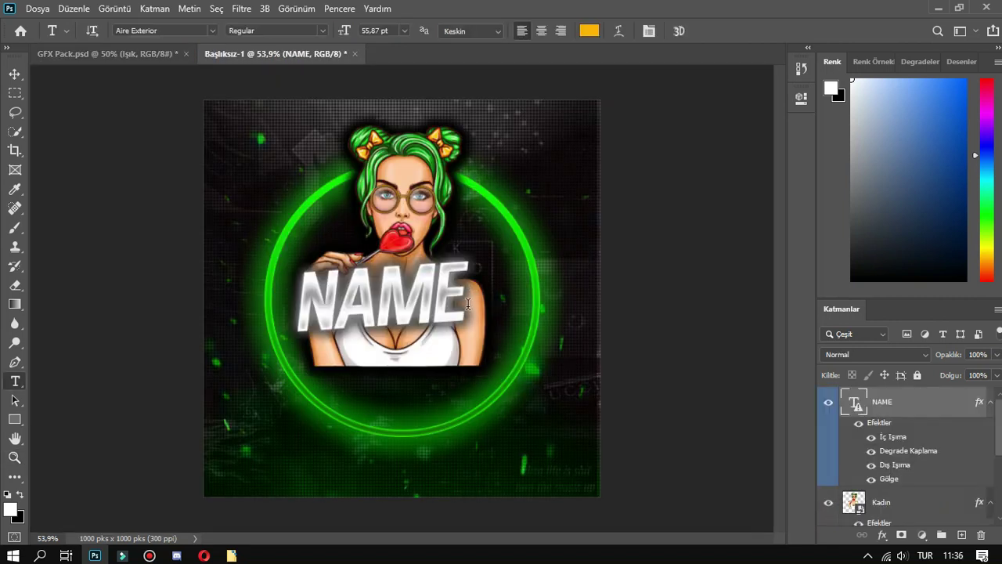
double_click(298, 309)
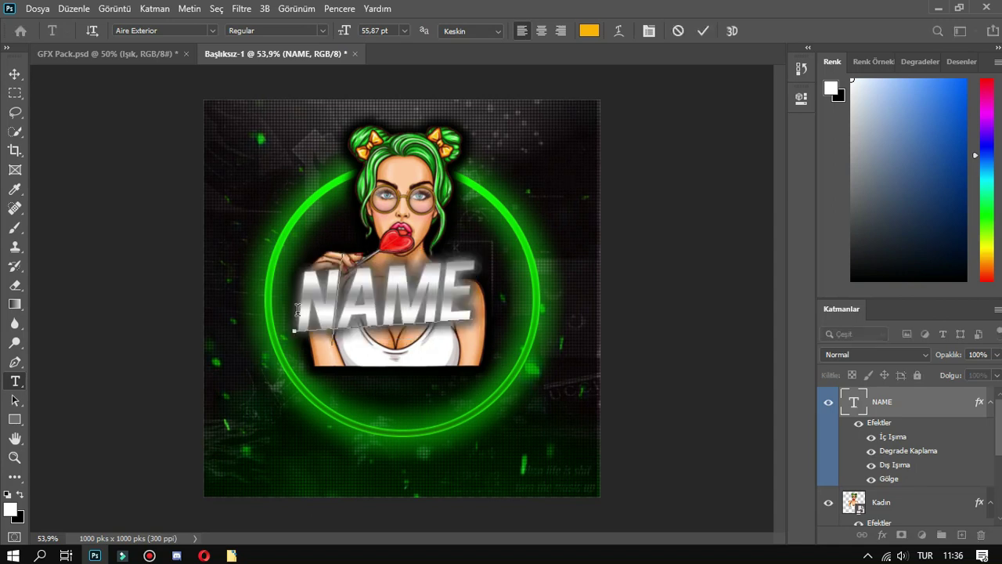
type("KADINLARIN")
left_click_drag(520, 395, 476, 454)
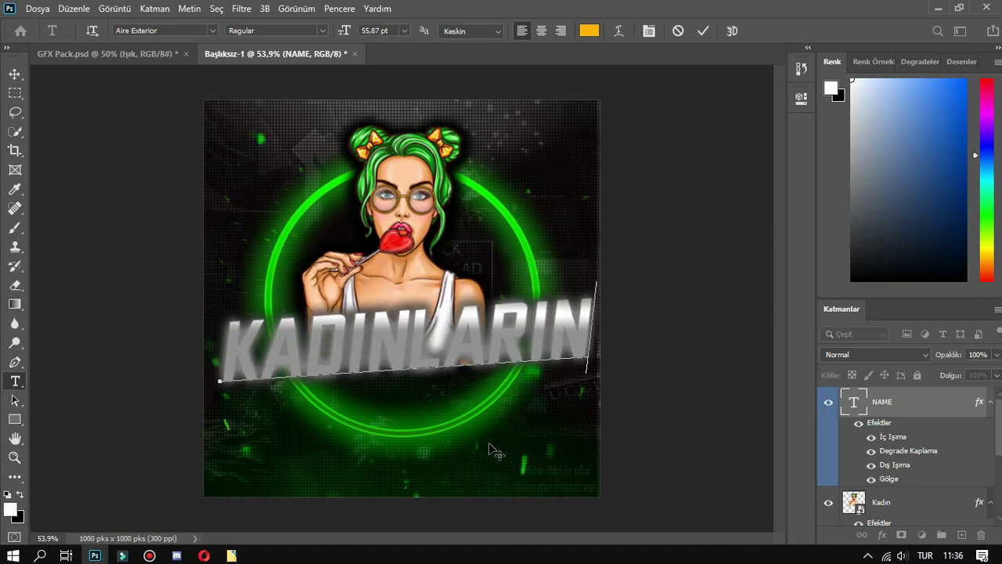
left_click(703, 30)
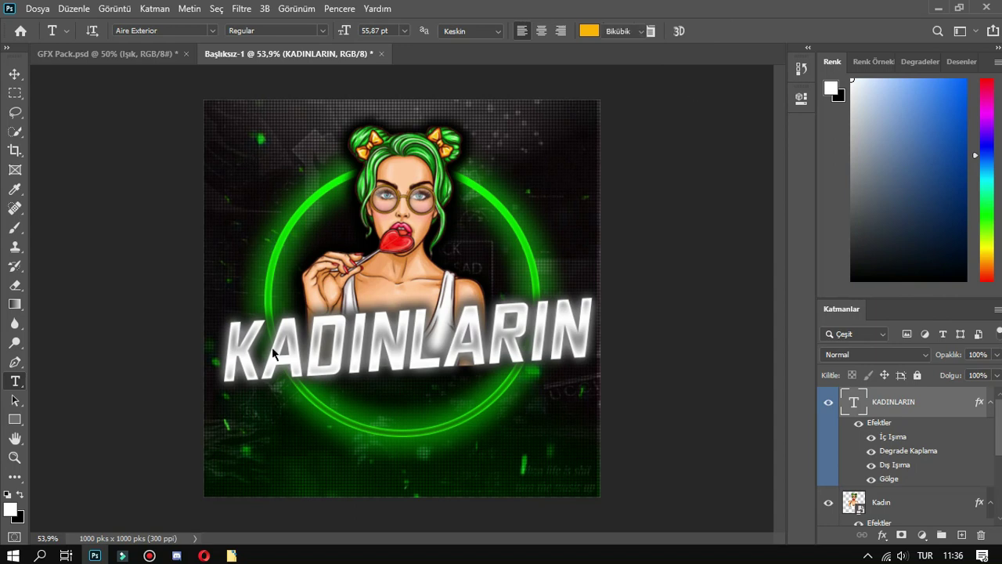
Shrink KADINLARIN to about 85% and centre it slightly lower on the square.
key("ctrl+t")
left_click_drag(219, 281, 273, 297)
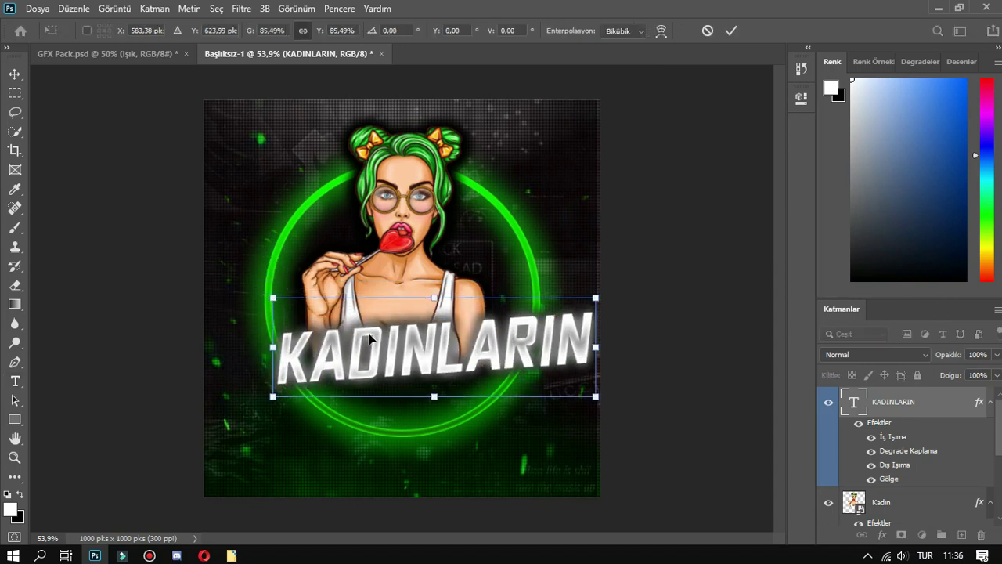
left_click_drag(369, 338, 336, 325)
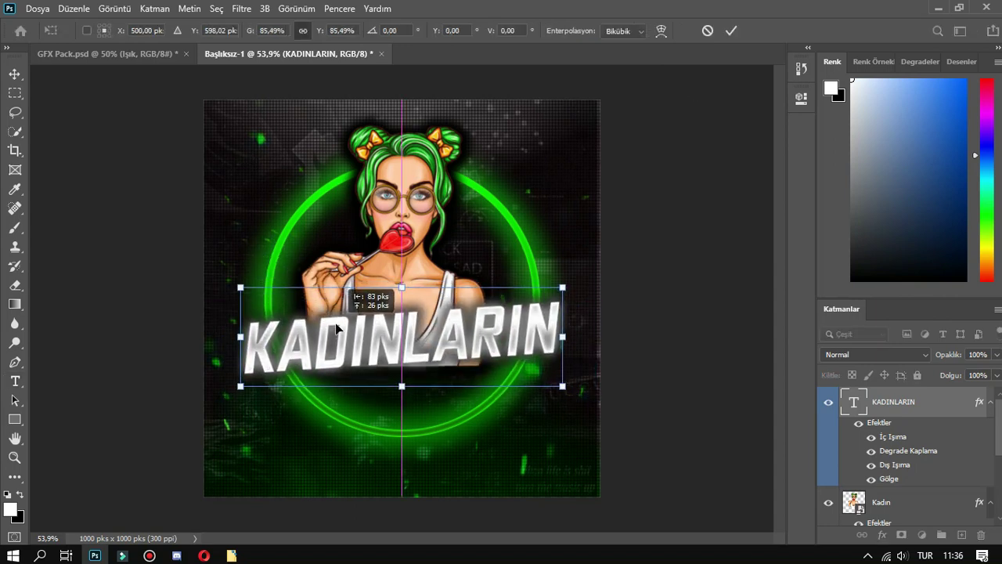
left_click_drag(337, 326, 337, 332)
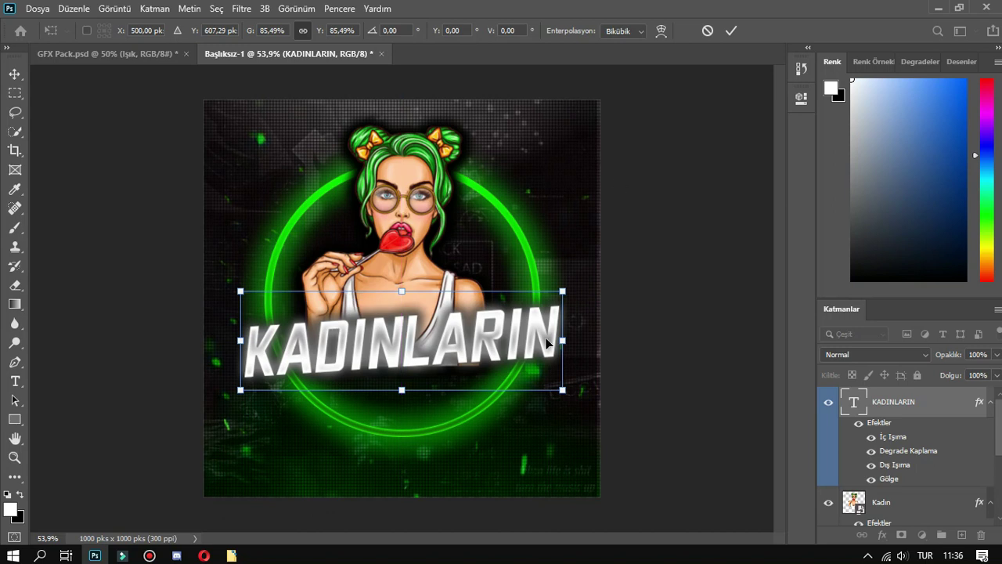
left_click(731, 31)
Edit the word from KADINLARIN to KIZLARIN.
key("t")
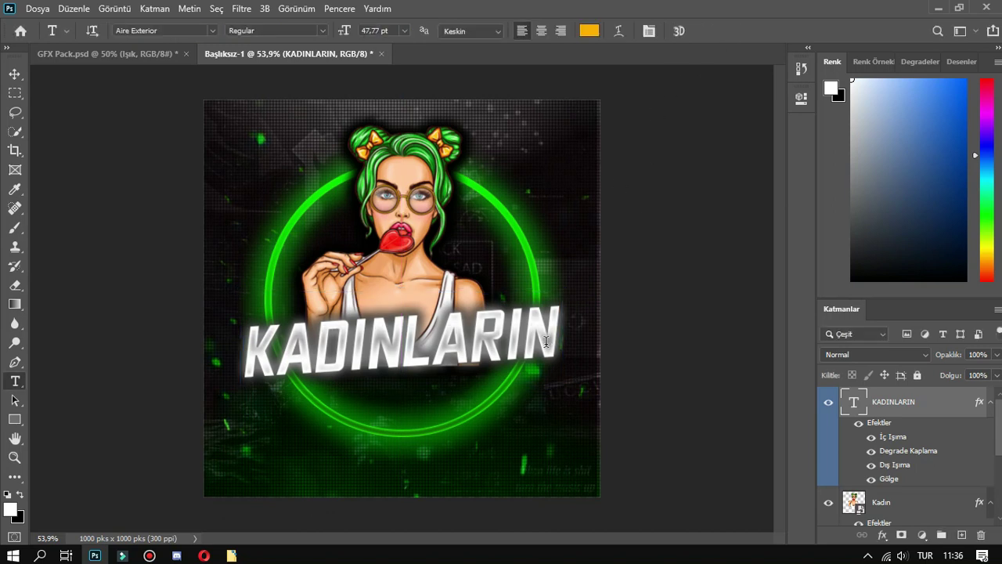
double_click(556, 335)
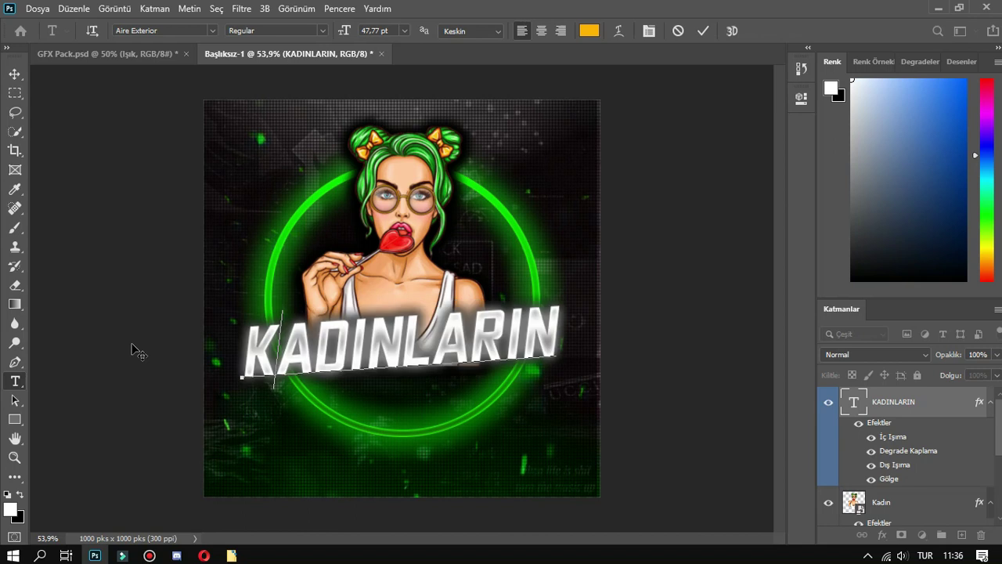
type("IZ")
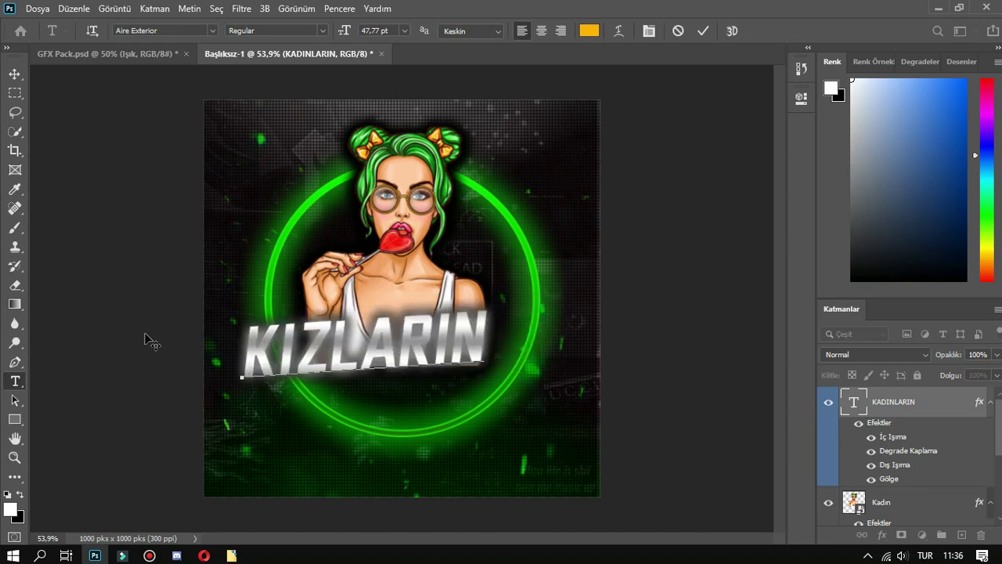
left_click(703, 31)
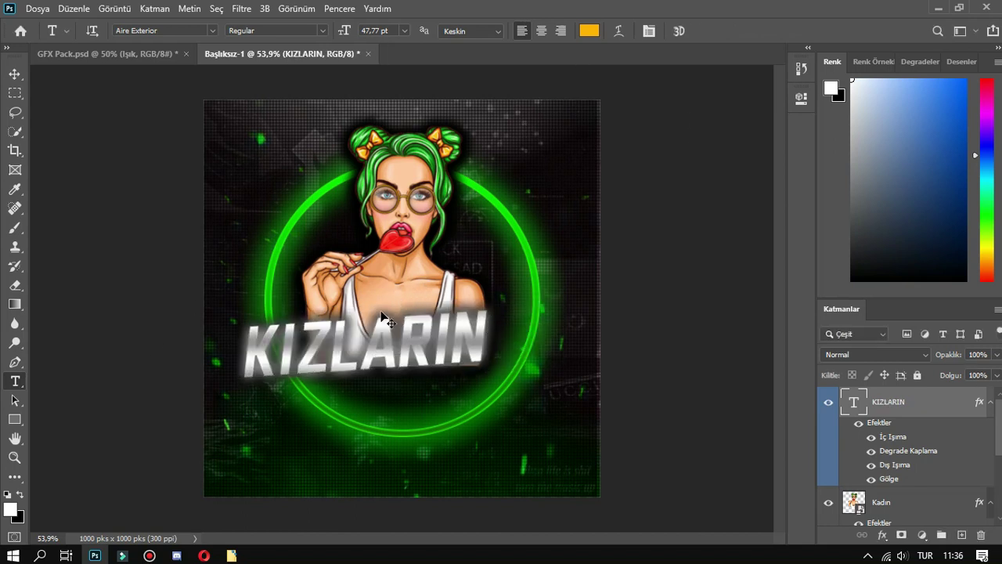
Scale KIZLARIN to 117.75% and centre it across the lower ring.
key("ctrl+t")
left_click_drag(490, 295, 534, 278)
mouse_move(470, 314)
left_mouse_down()
mouse_move(485, 317)
mouse_move(658, 168)
left_mouse_up()
left_click_drag(571, 205, 383, 356)
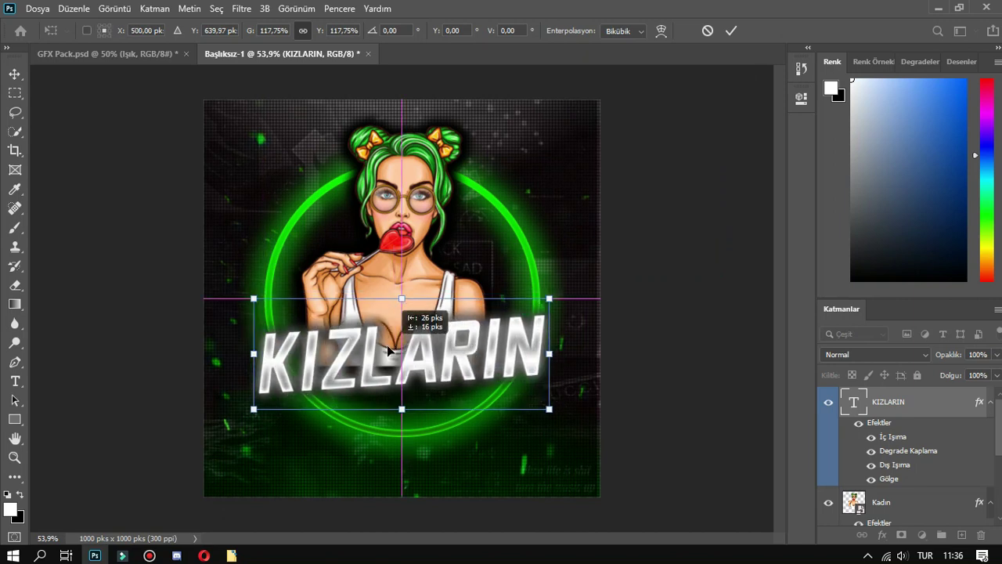
left_click(728, 33)
Duplicate the KIZLARIN text layer as 'KIZLARIN kopya'.
right_click(912, 403)
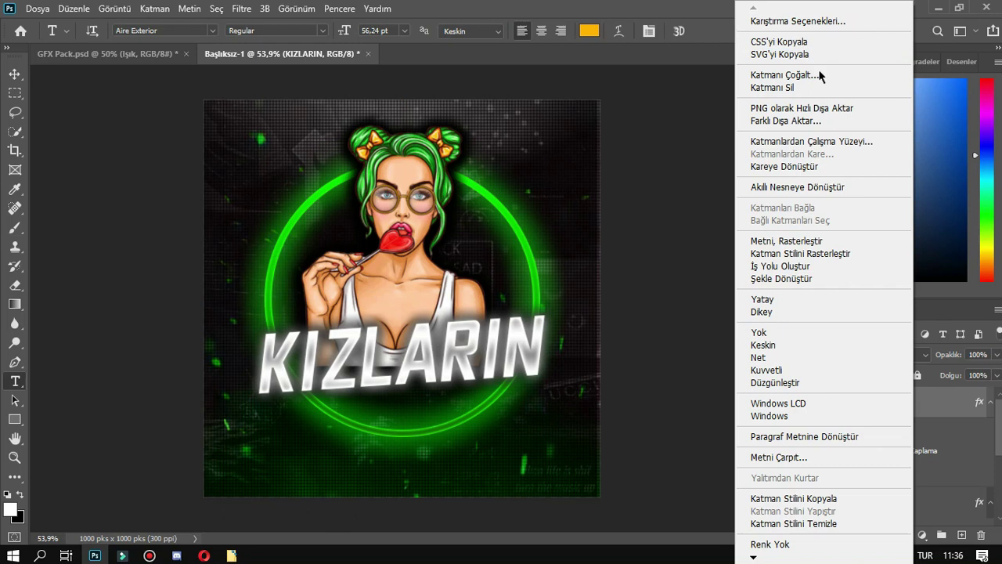
left_click(756, 76)
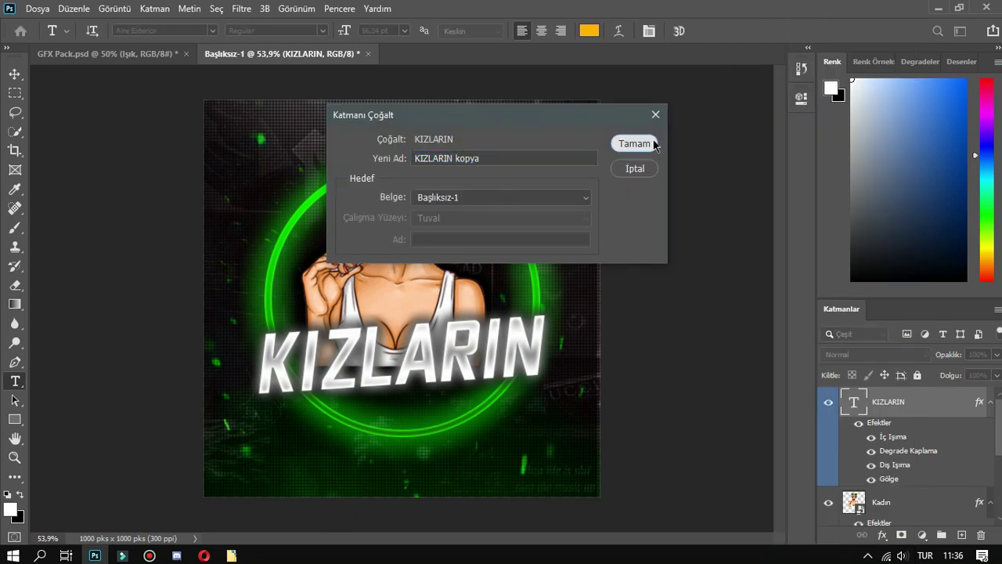
left_click(656, 146)
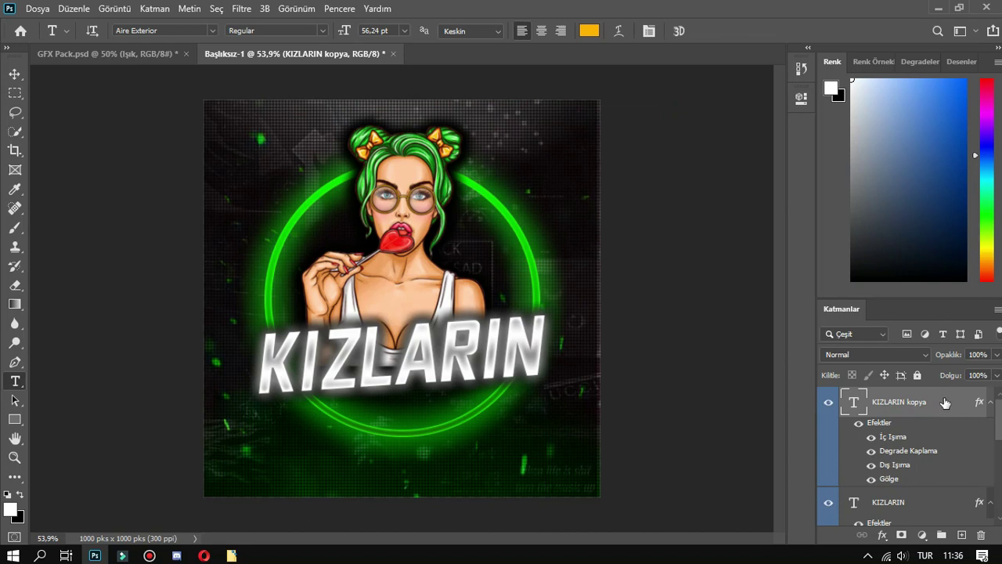
double_click(894, 437)
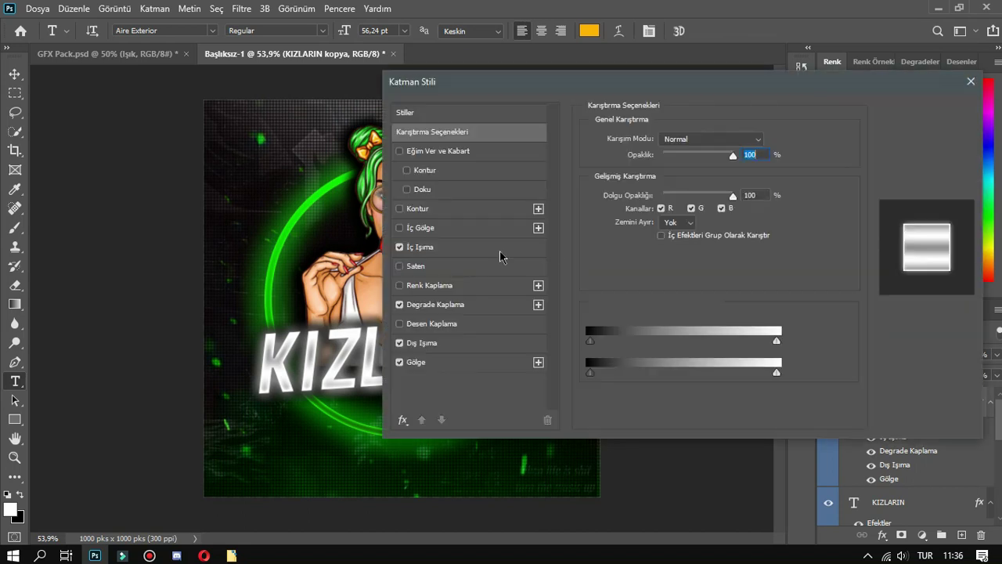
Change the copied layer's Outer Glow colour to bright green.
left_click(437, 344)
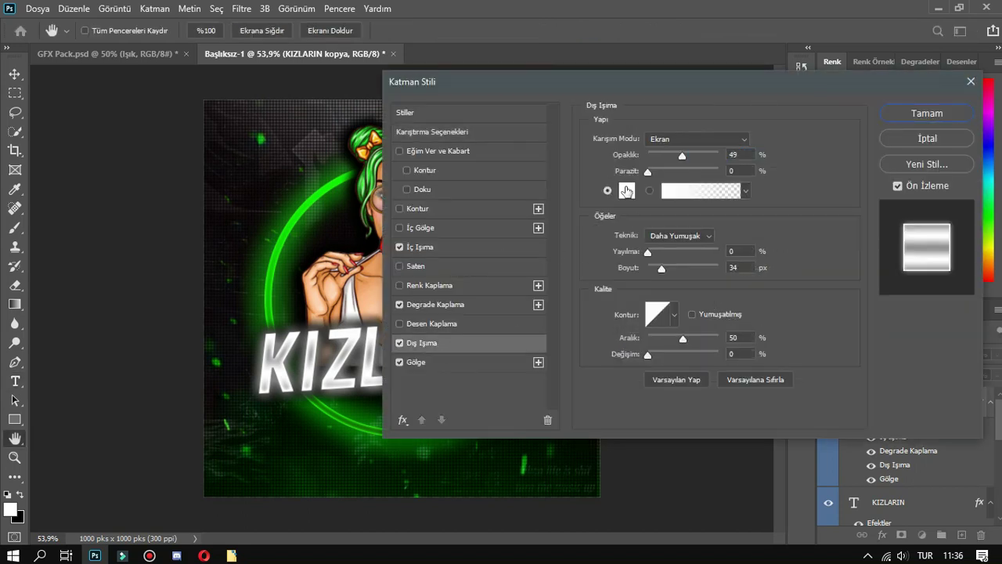
left_click(626, 191)
left_click(638, 115)
left_click(656, 237)
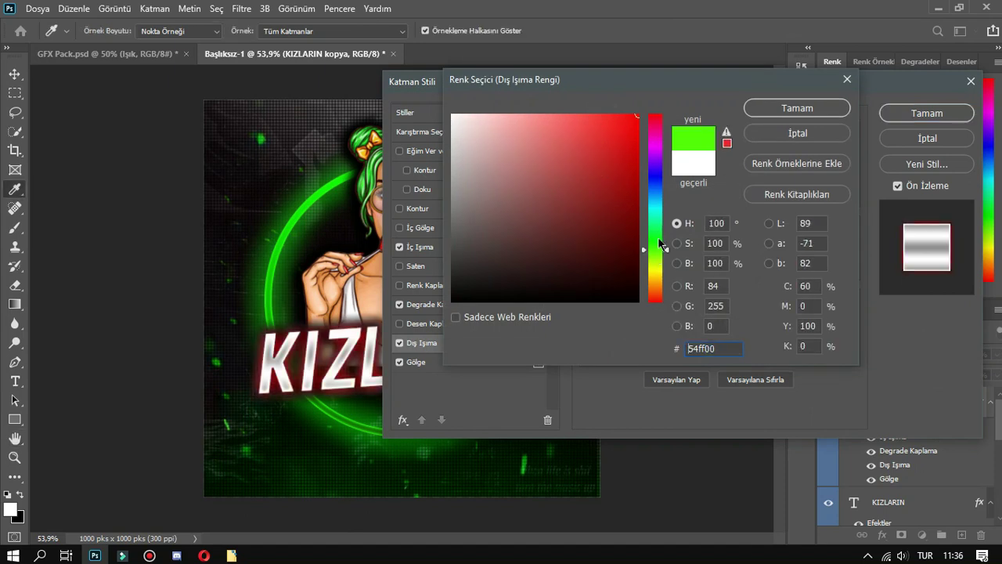
left_click(761, 111)
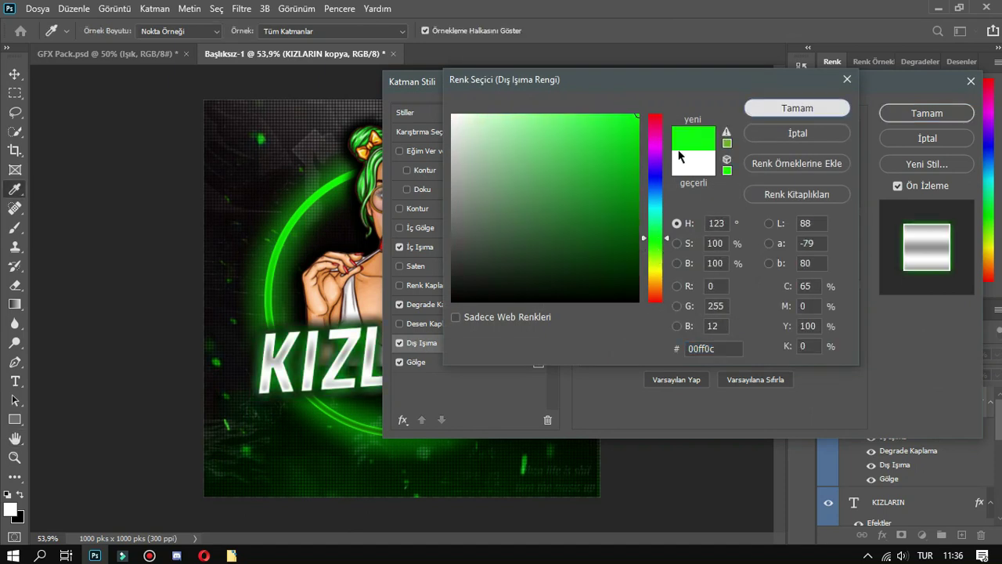
Set the Gradient Overlay's leftmost stop to green #30ff00.
left_click(462, 304)
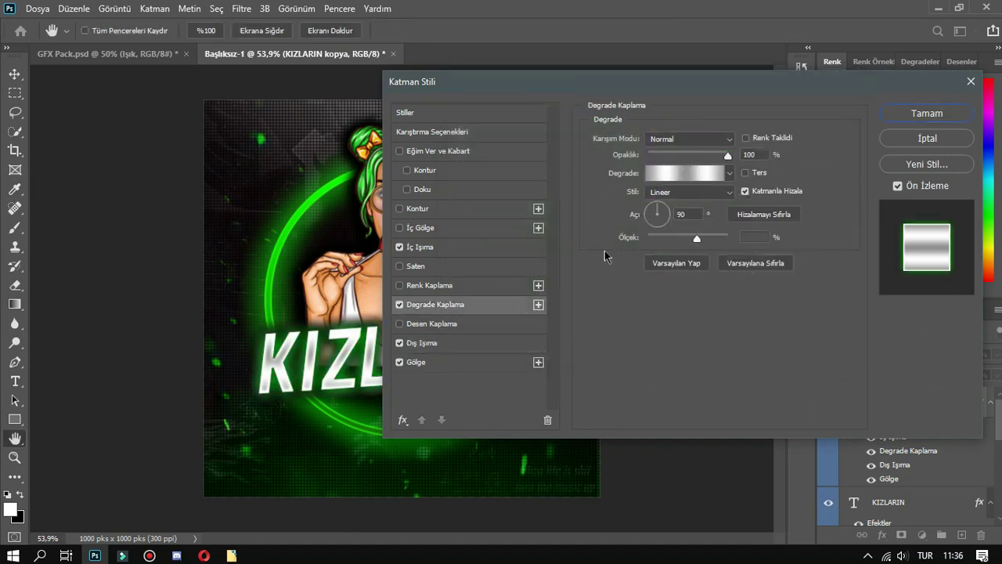
left_click(657, 171)
left_click(626, 368)
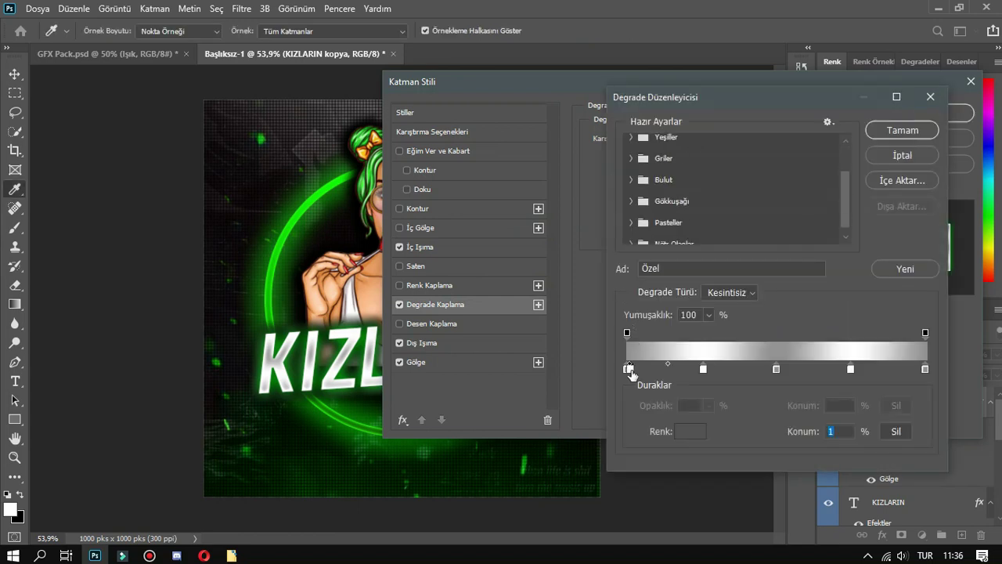
double_click(627, 368)
left_click_drag(564, 156, 664, 84)
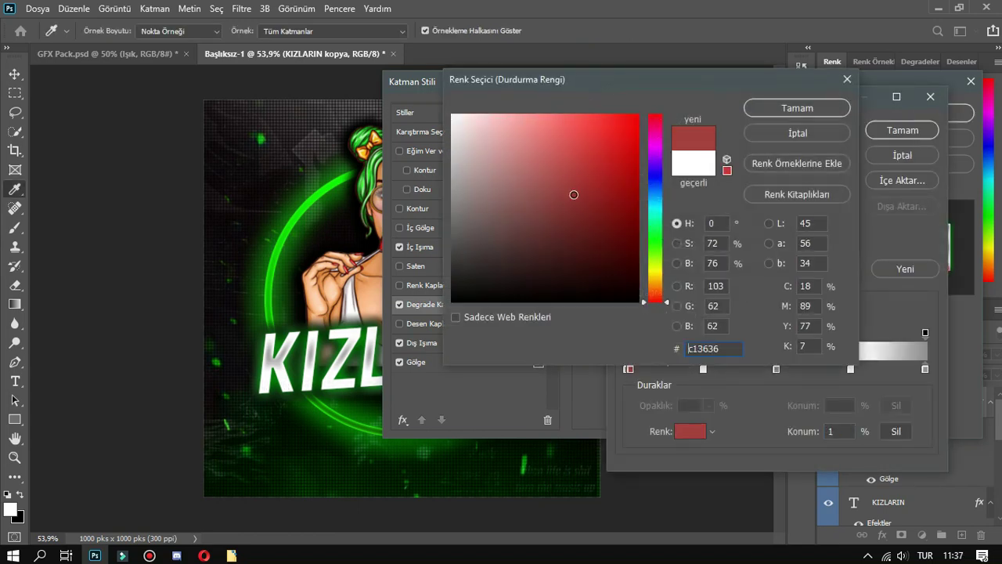
type("30ff00")
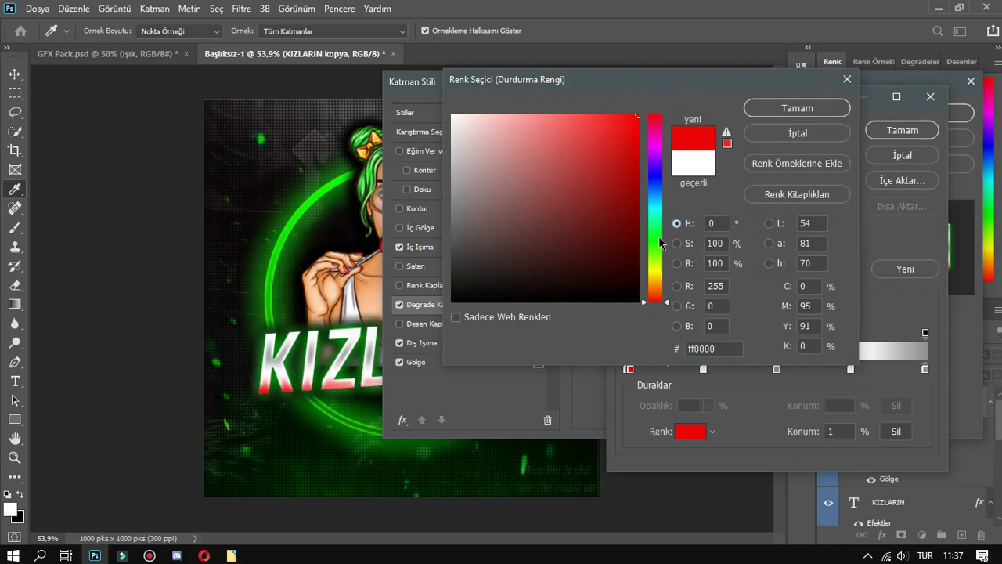
left_click(783, 108)
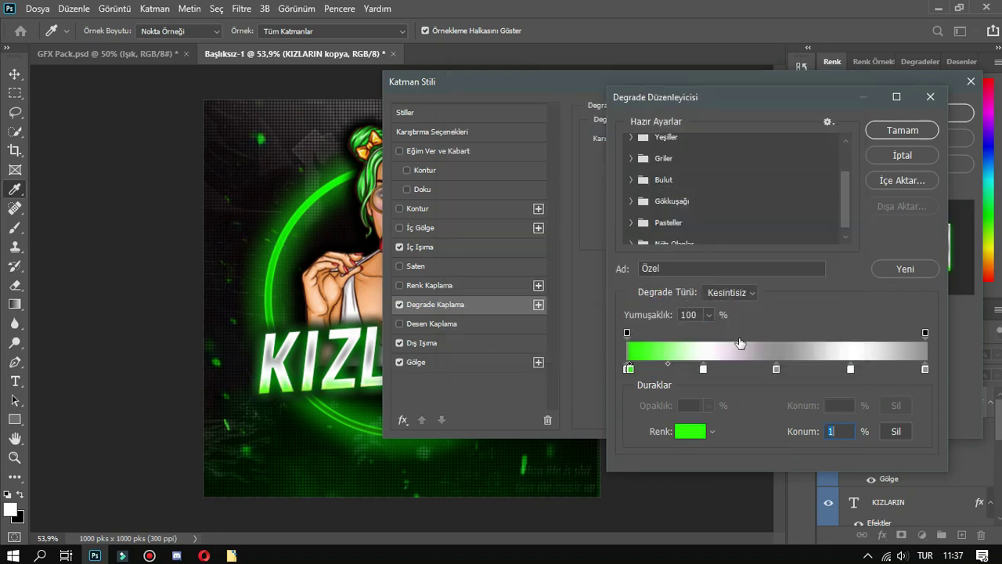
Make the 26% gradient stop green and move the first stop to the very start.
left_click(703, 368)
double_click(703, 368)
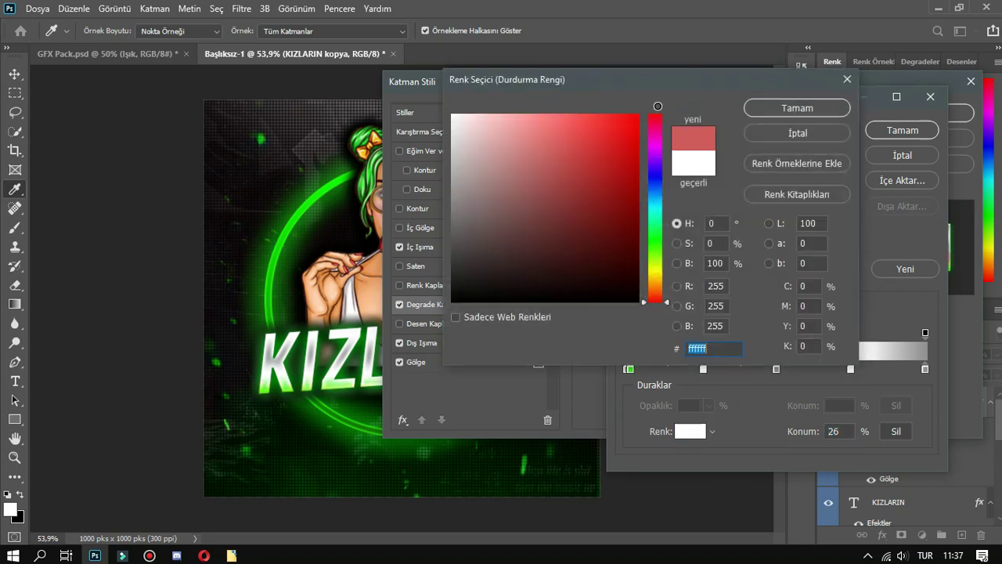
type("ff0000")
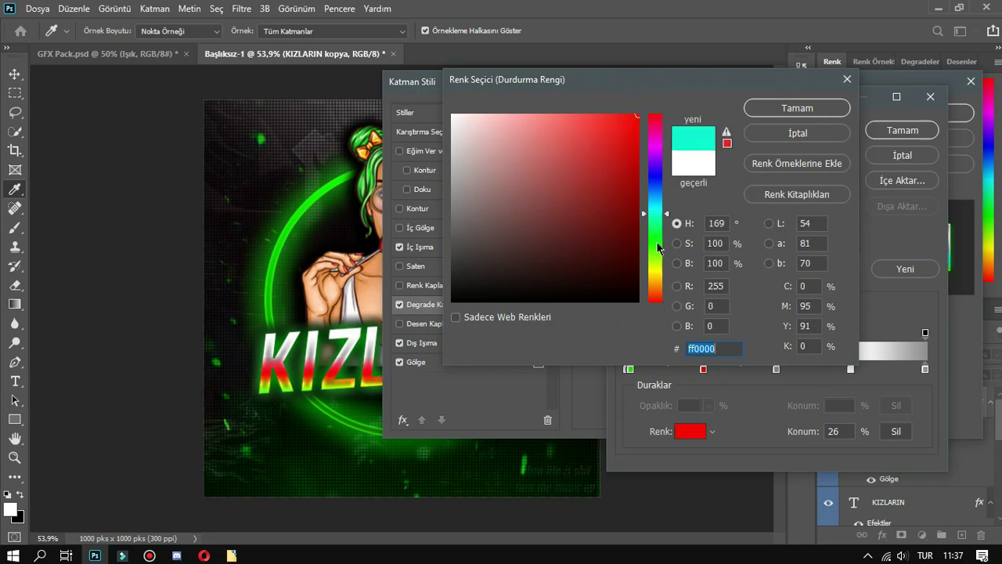
left_click(659, 245)
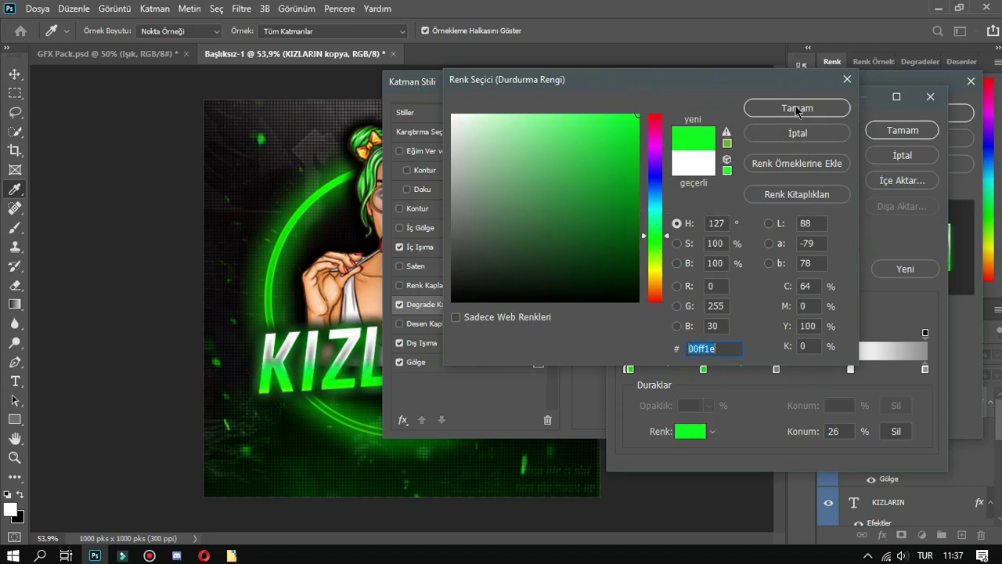
left_click(797, 109)
left_click_drag(631, 368, 628, 370)
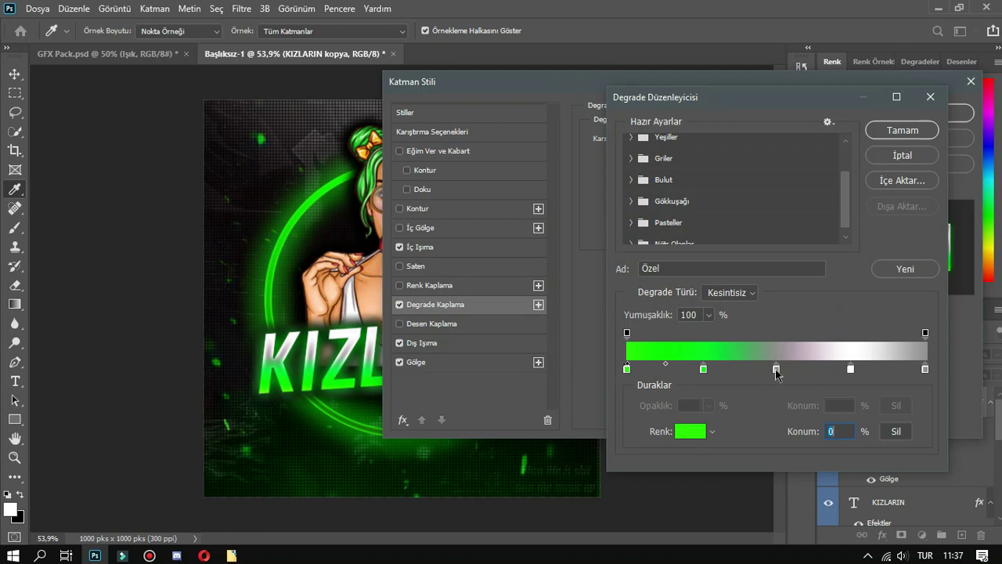
Set the 50% gradient stop to dark green.
double_click(775, 369)
left_click(632, 229)
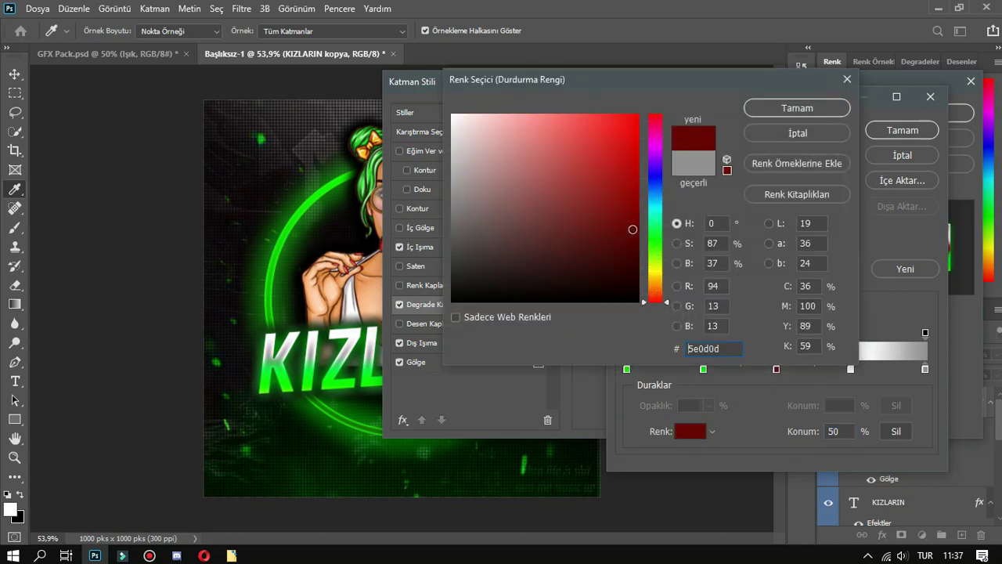
left_click(652, 238)
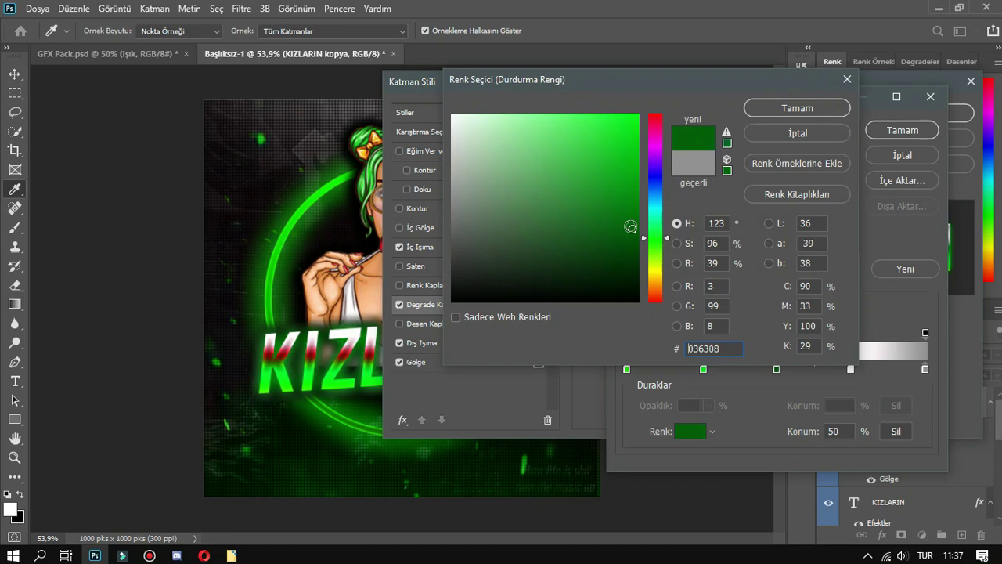
left_click(796, 113)
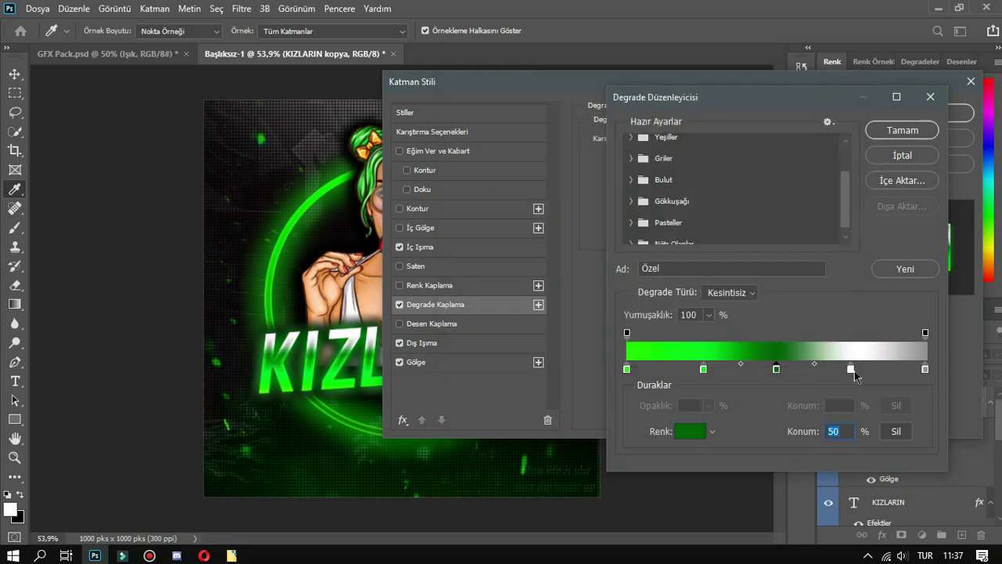
Change the white 75% gradient stop to bright green.
left_click(851, 368)
double_click(851, 369)
type("9e3030")
left_click(639, 117)
left_click_drag(654, 224, 662, 243)
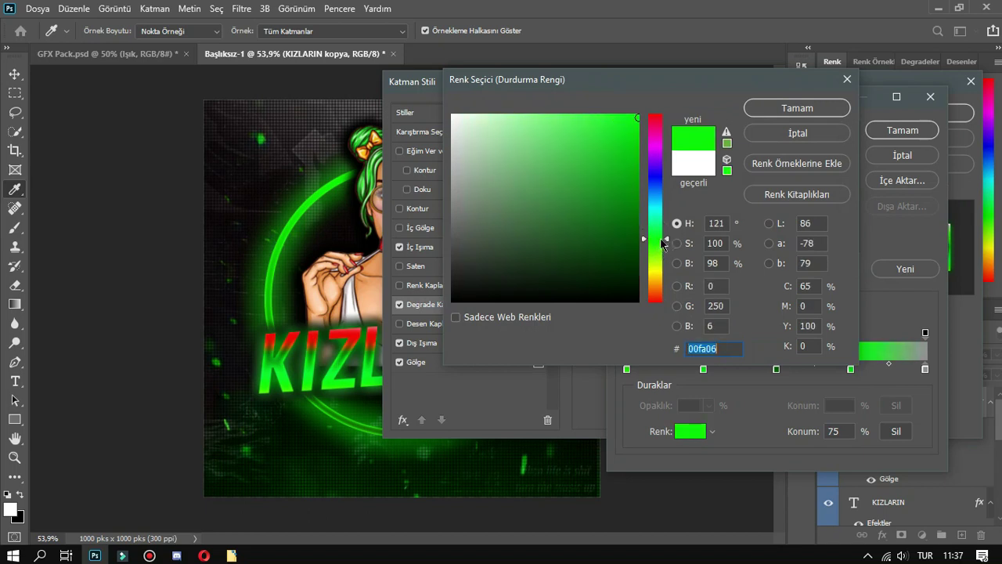
left_click(798, 108)
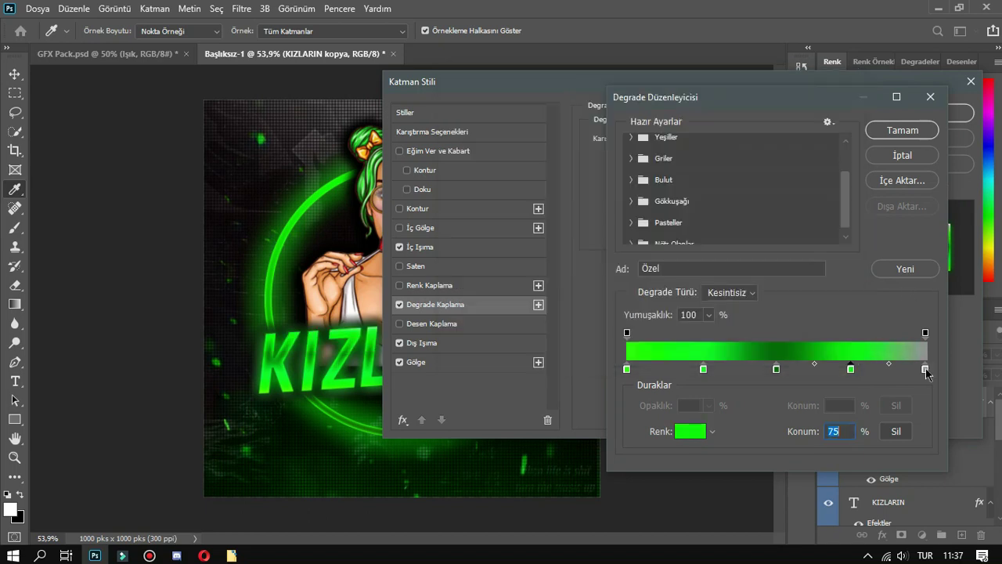
Set the 100% stop to dark green and apply the all-green gradient style.
double_click(924, 368)
left_click(637, 230)
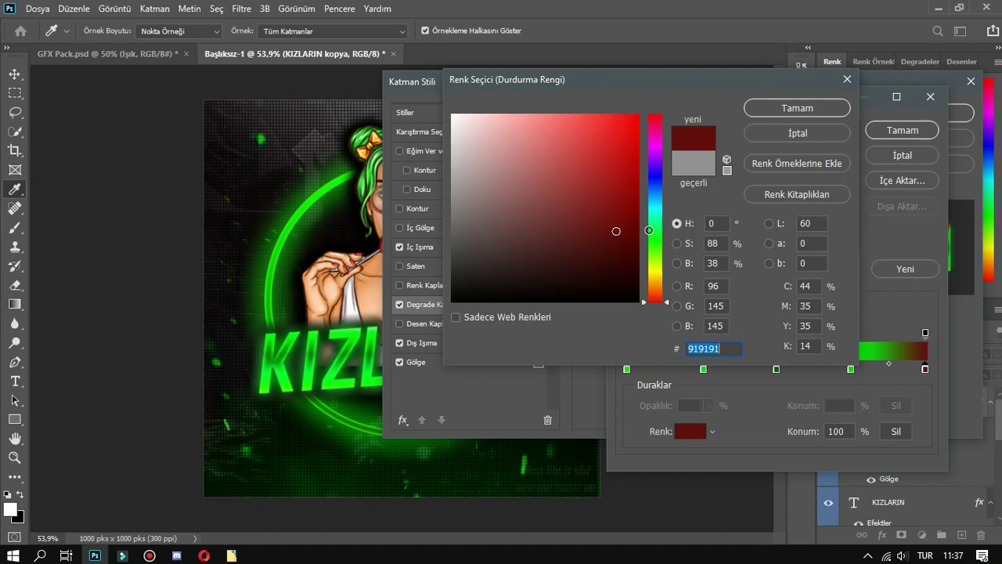
left_click(656, 235)
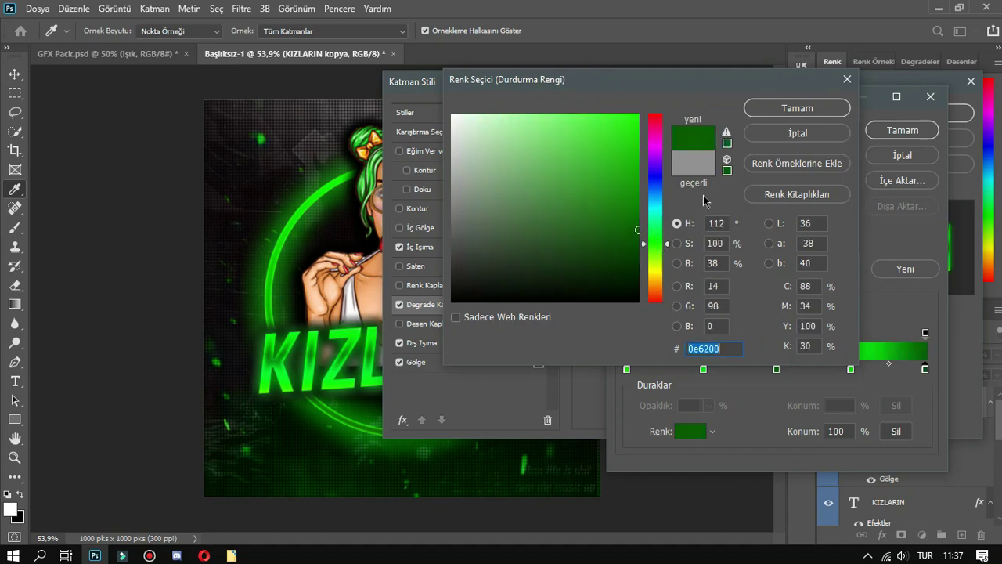
left_click(797, 112)
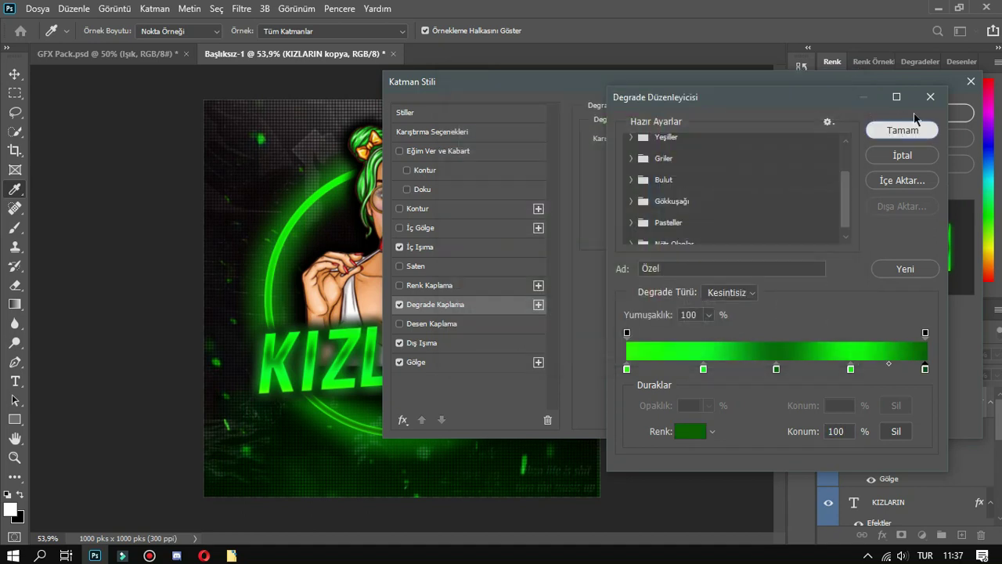
left_click(902, 130)
key("Return")
Retype the copied KIZLARIN text as 'İÇ SESİ' and commit the edit.
key("t")
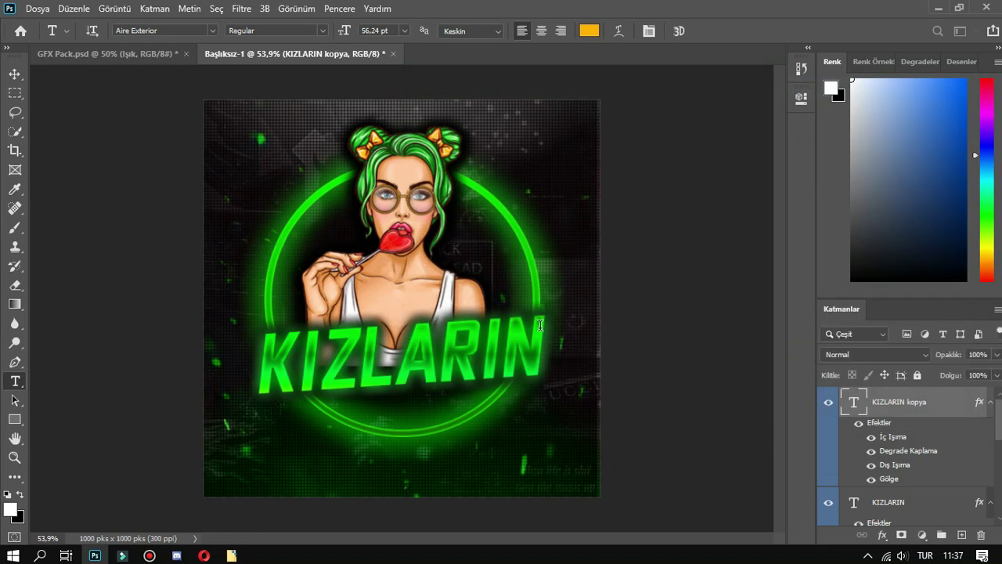
left_click_drag(541, 325, 264, 338)
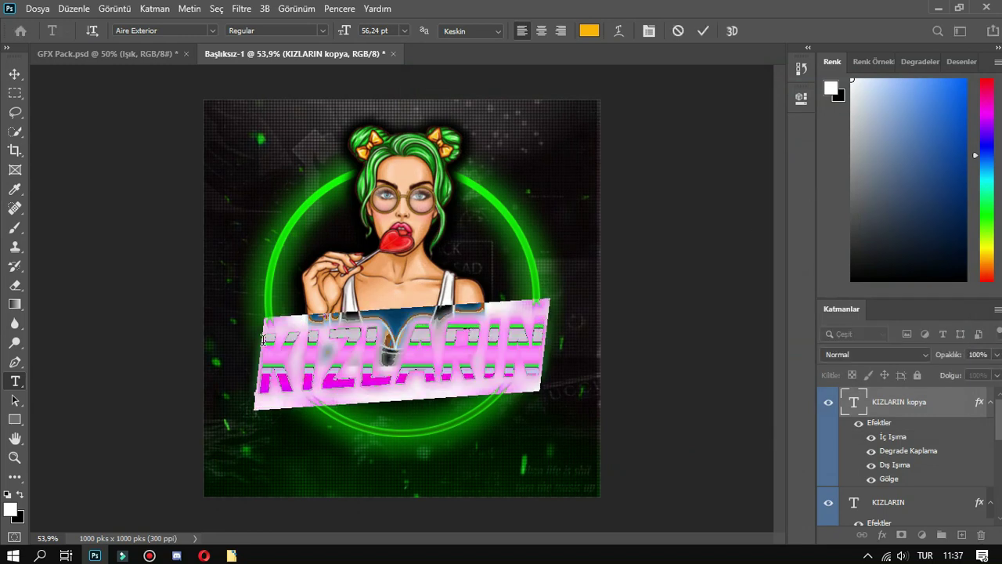
left_click(263, 338)
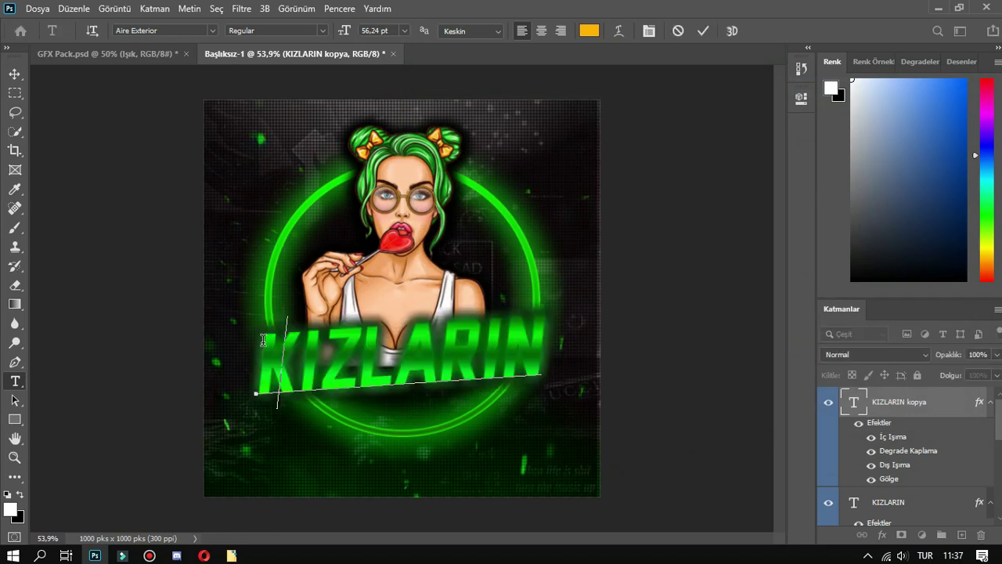
type("İÇSES")
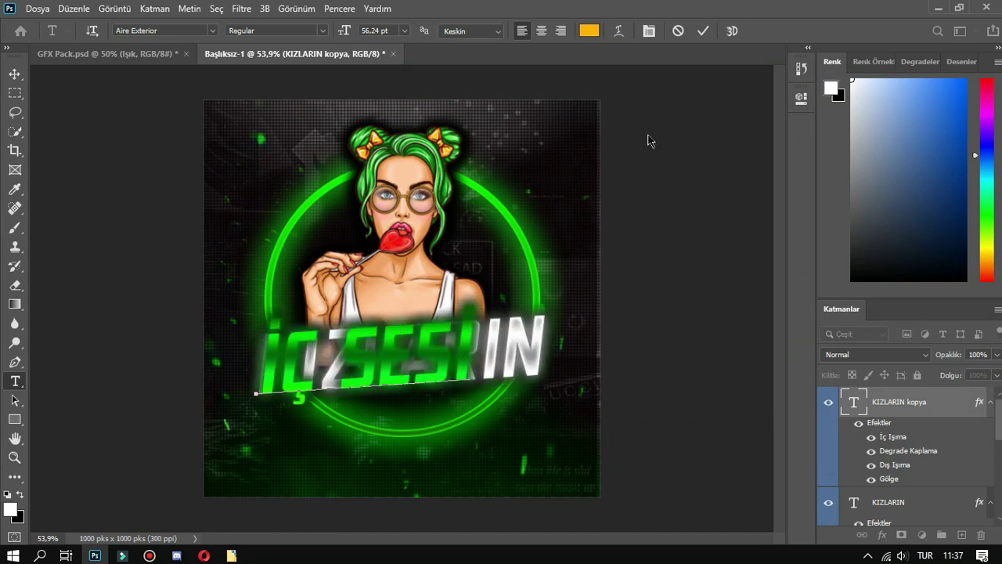
left_click(702, 33)
left_click(702, 31)
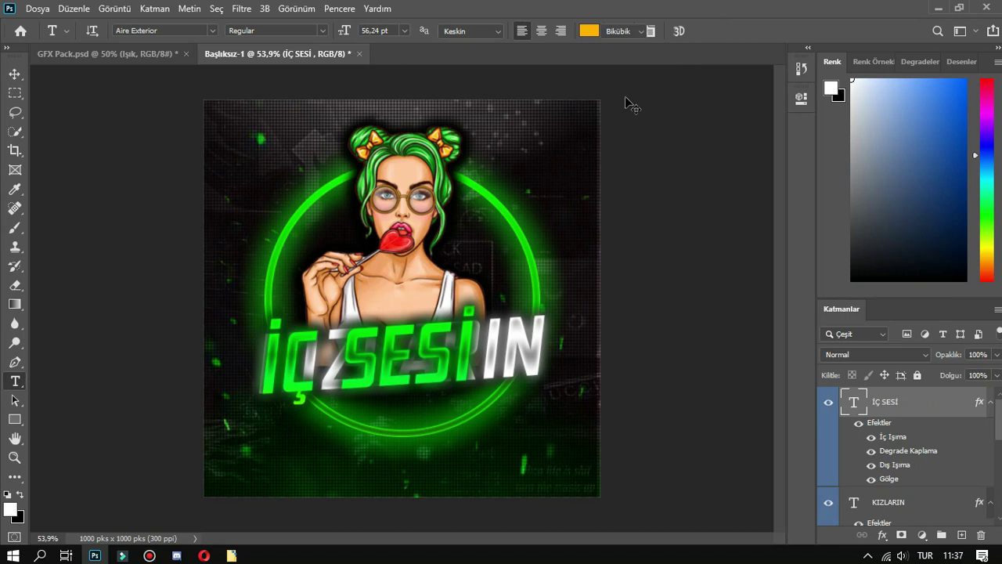
key("ctrl+t")
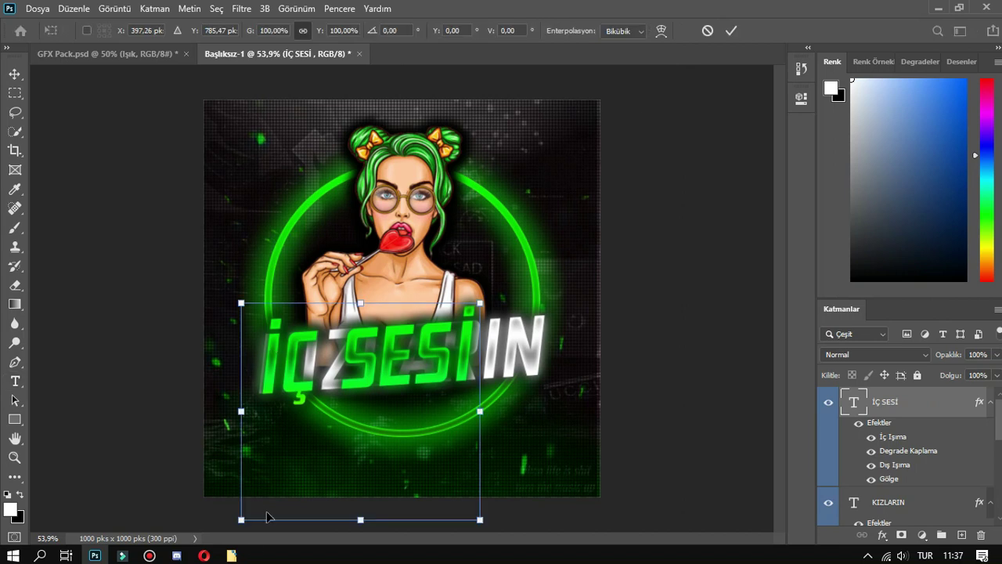
Scale İÇ SESİ to 78.8% and place it centred below KIZLARIN.
left_click_drag(241, 519, 292, 472)
left_click_drag(379, 391, 393, 437)
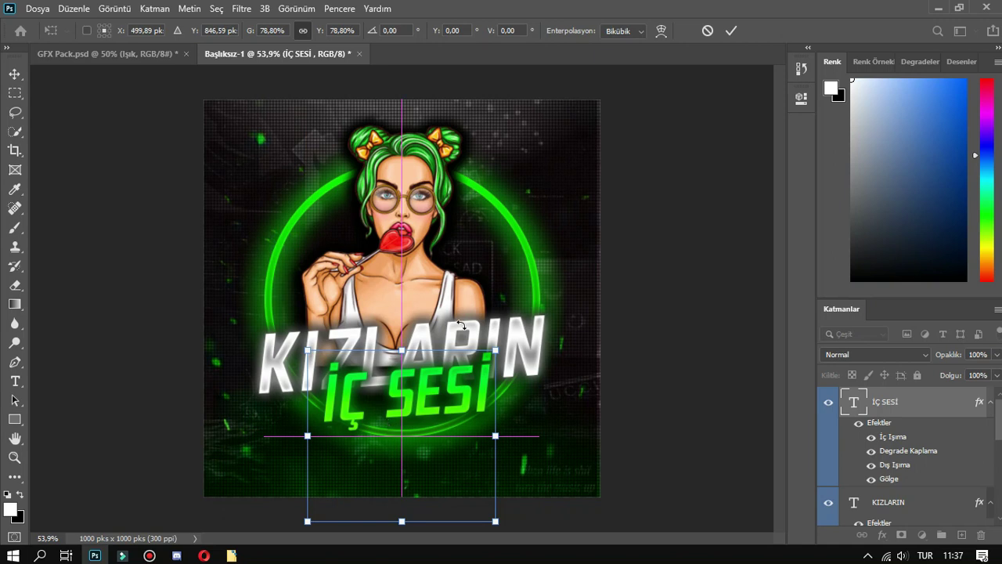
left_click(731, 31)
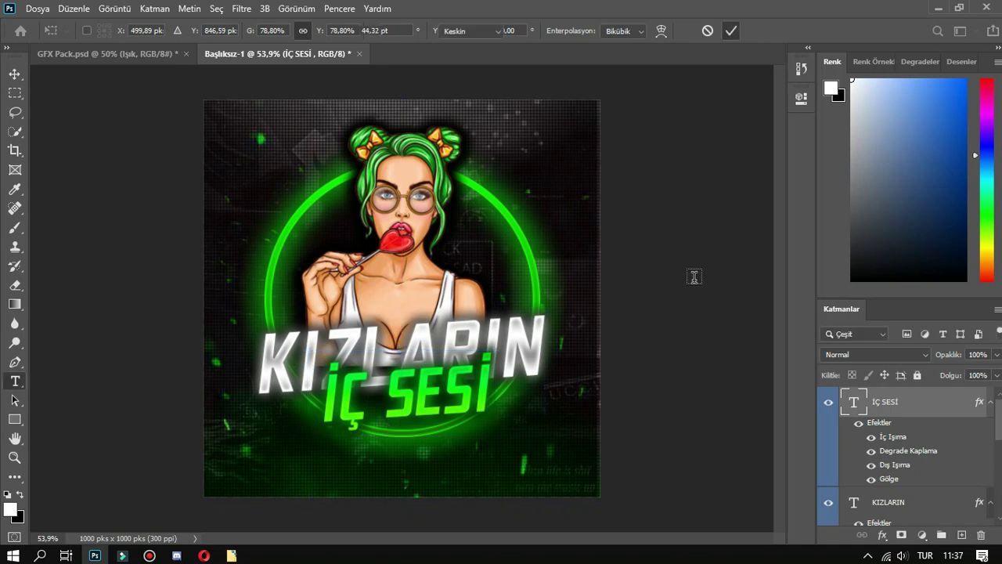